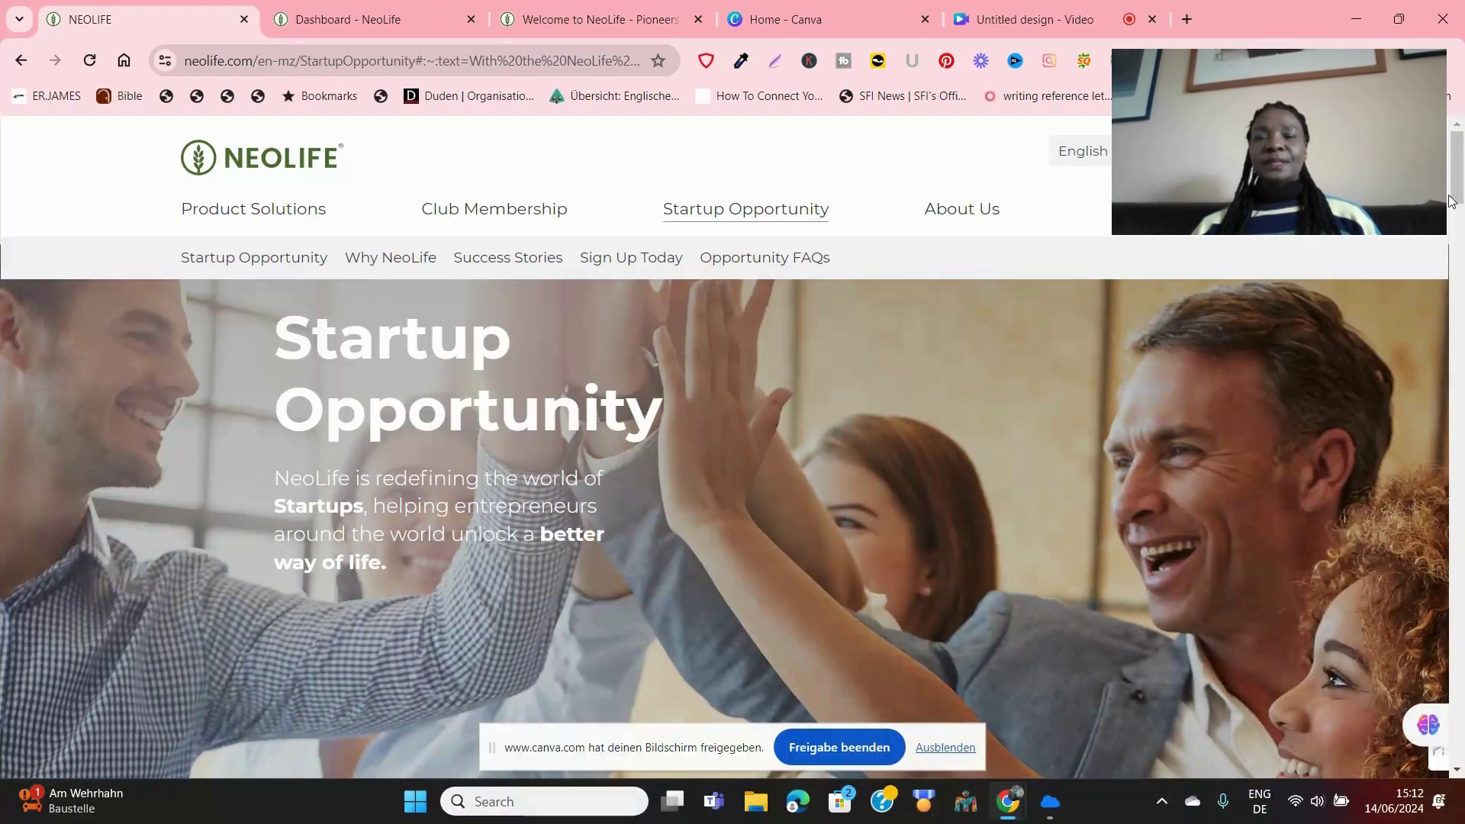
left_click_drag(1458, 183, 1459, 213)
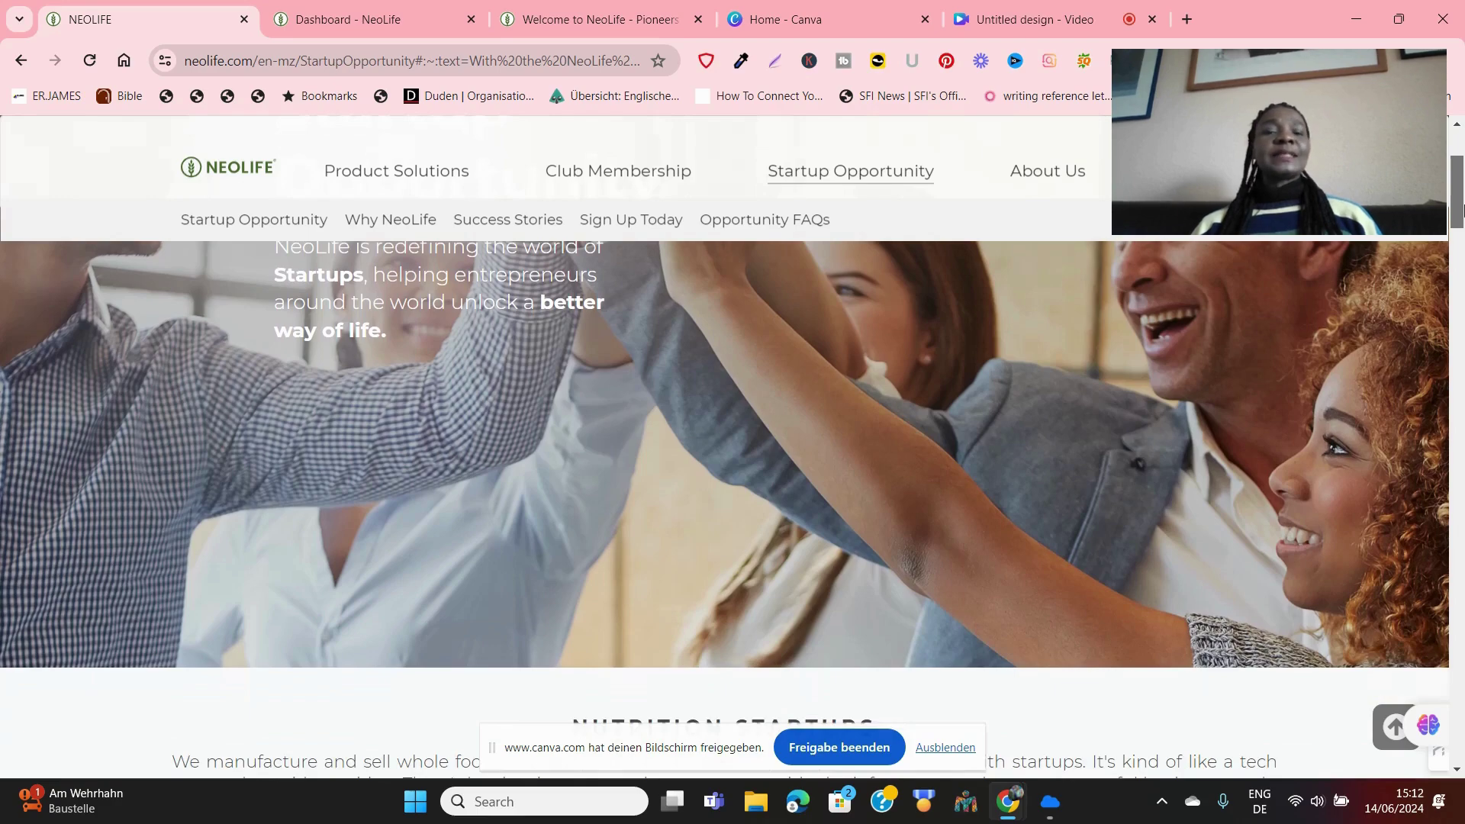
left_click_drag(1459, 210, 1459, 206)
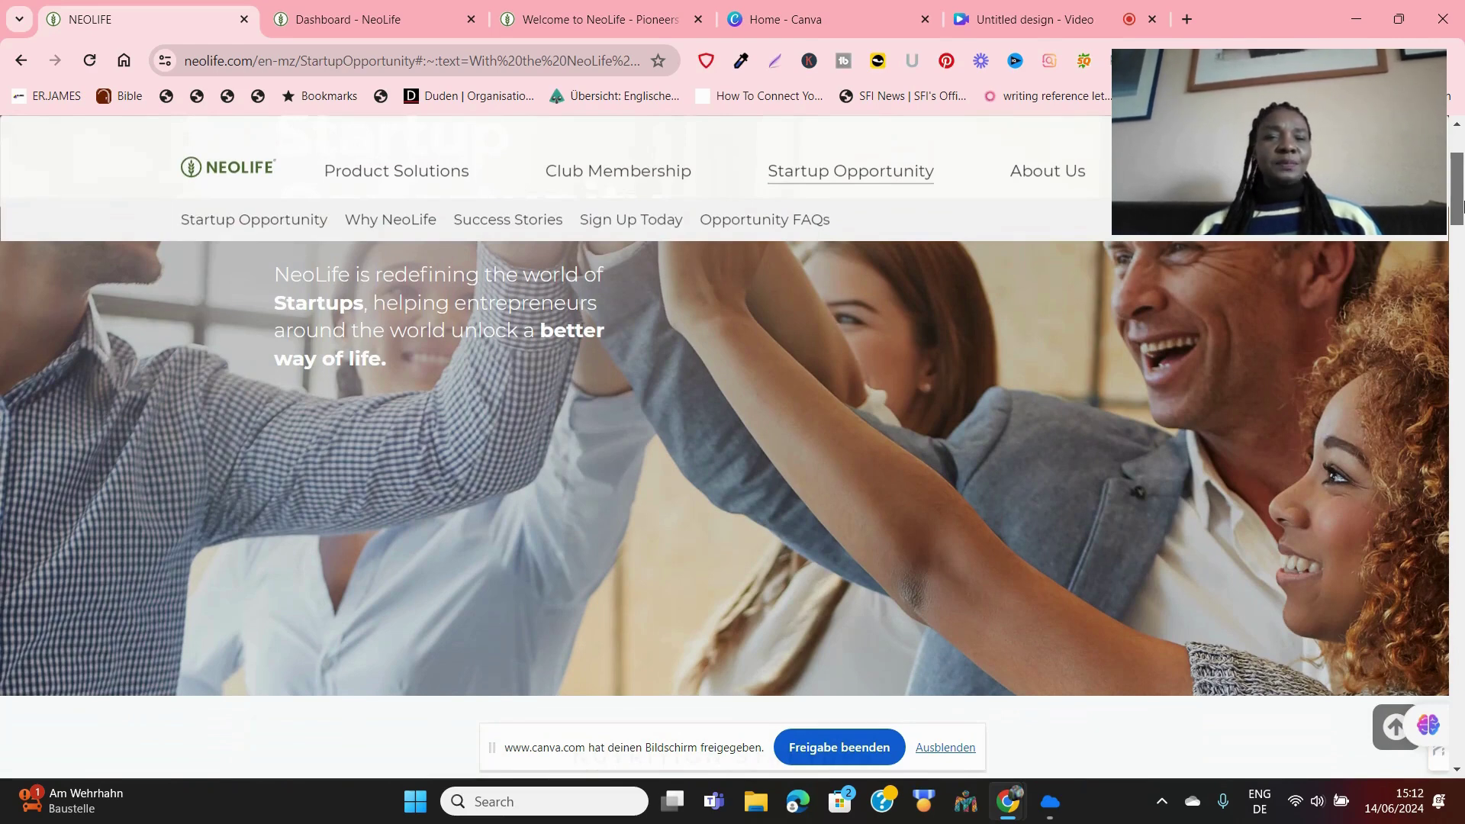
left_click_drag(1459, 207, 1458, 203)
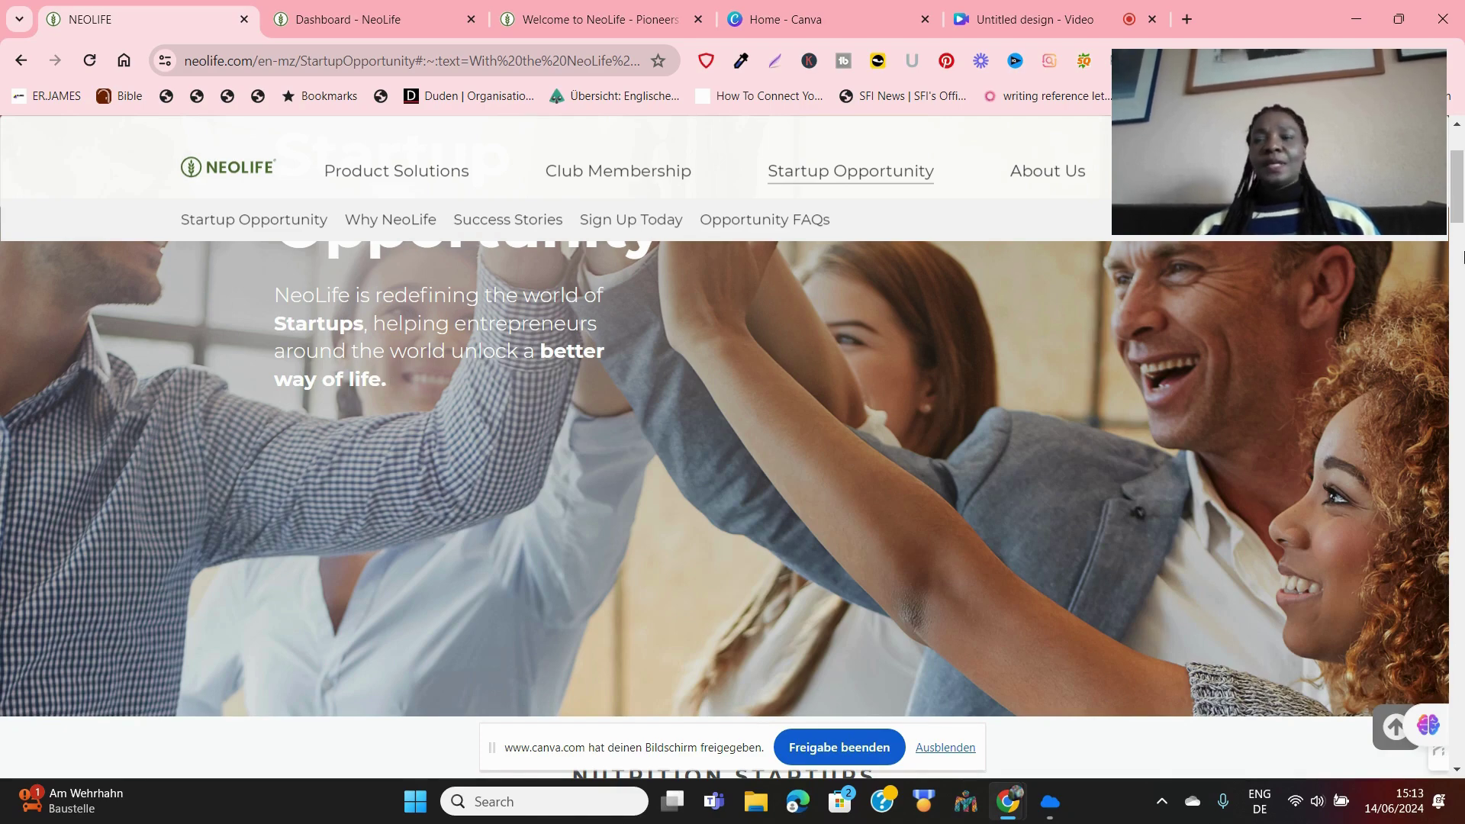
scroll(1464, 258, "down", 4)
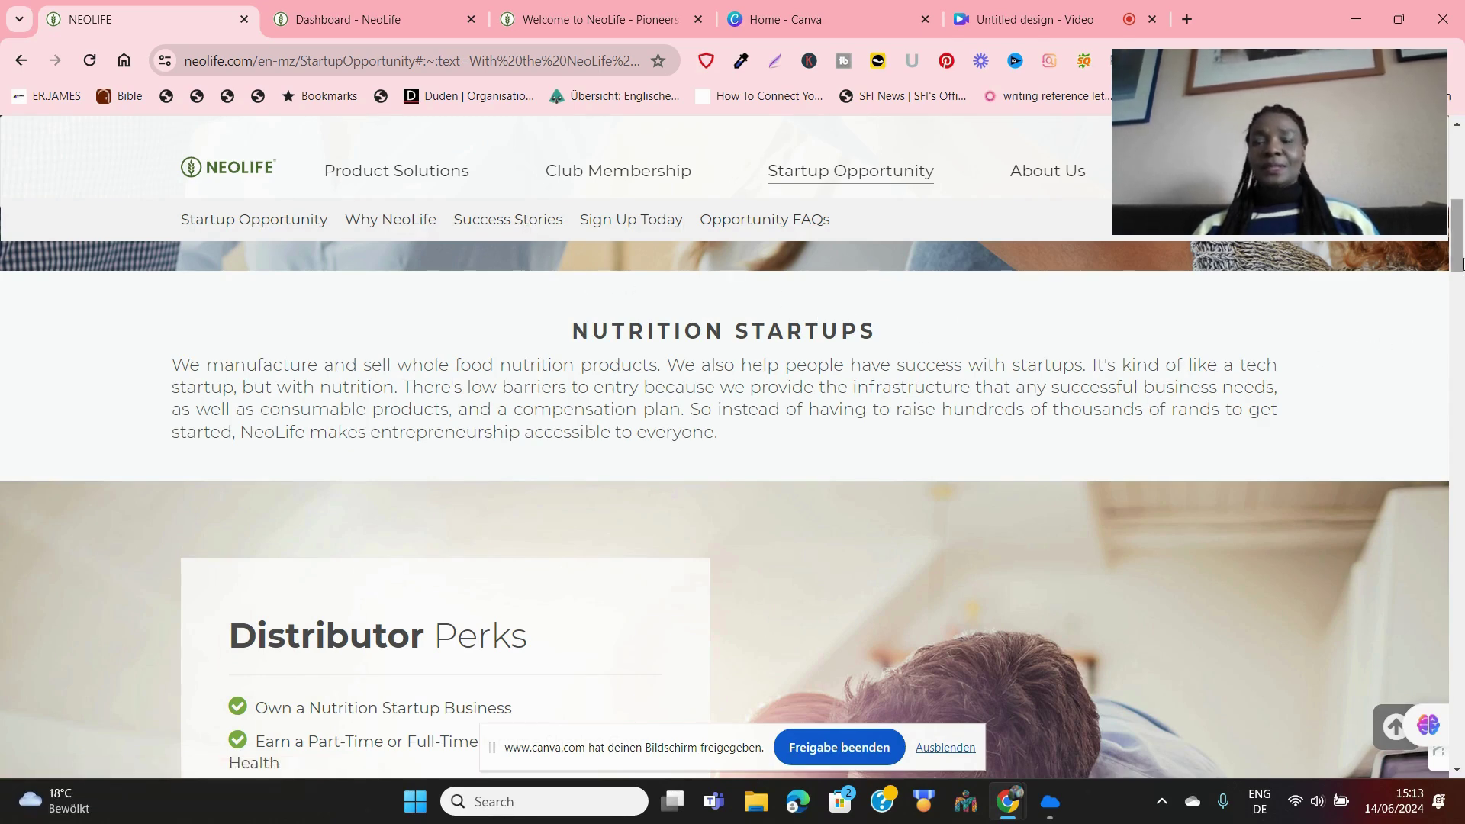
left_click_drag(1460, 261, 1461, 295)
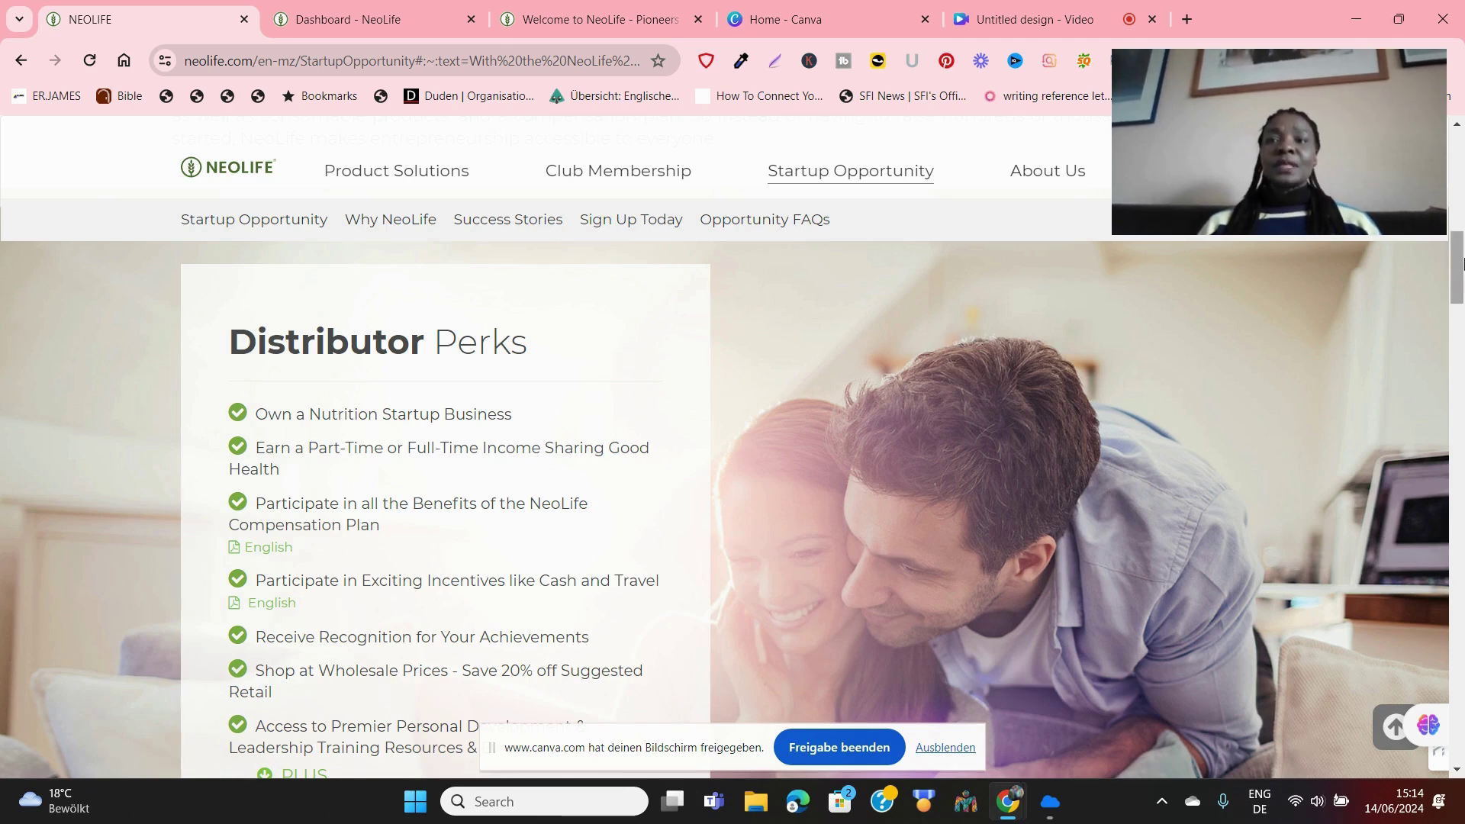
left_click_drag(1462, 275, 1462, 289)
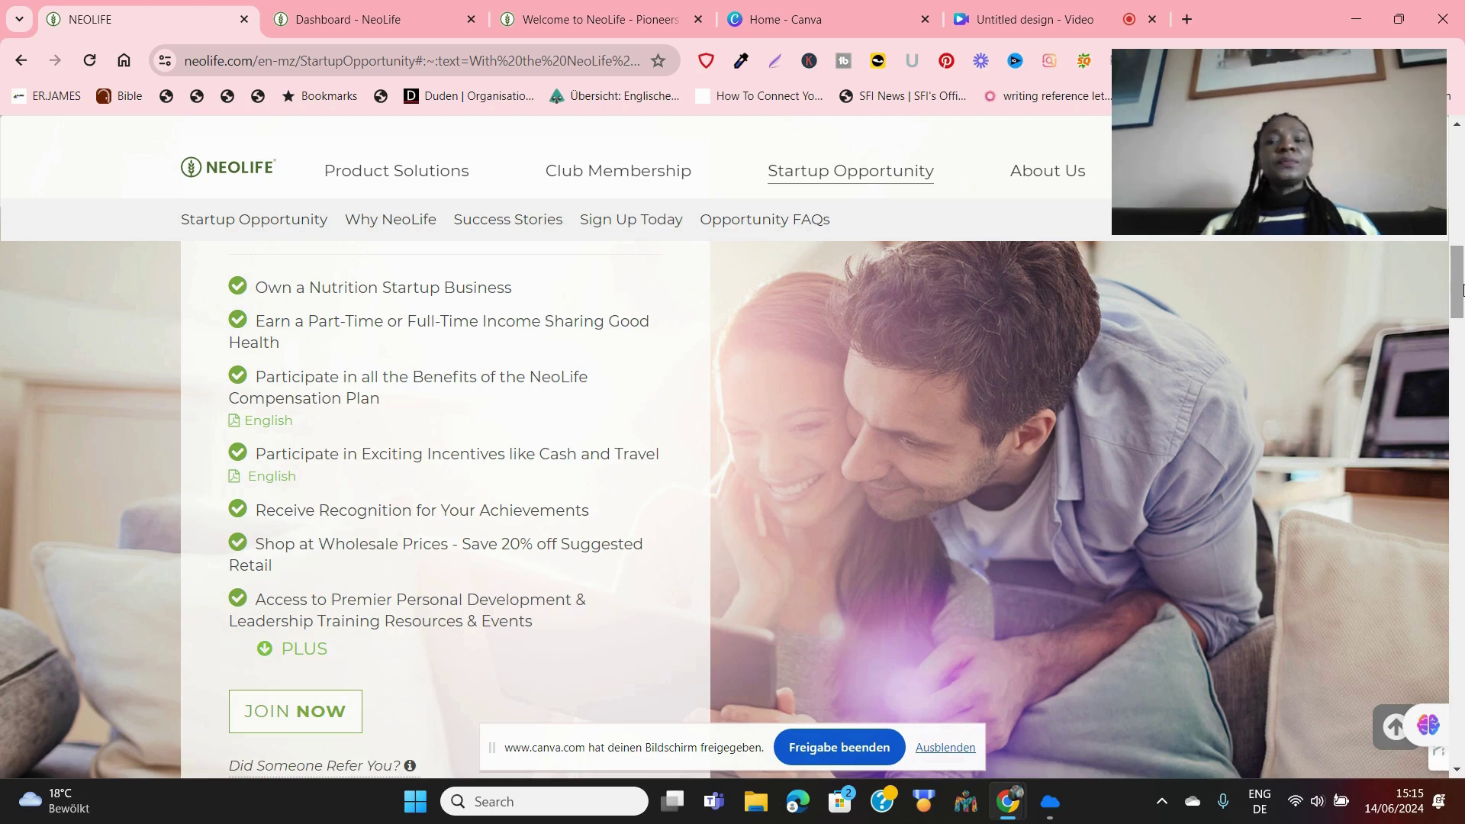
left_click_drag(1462, 290, 1457, 298)
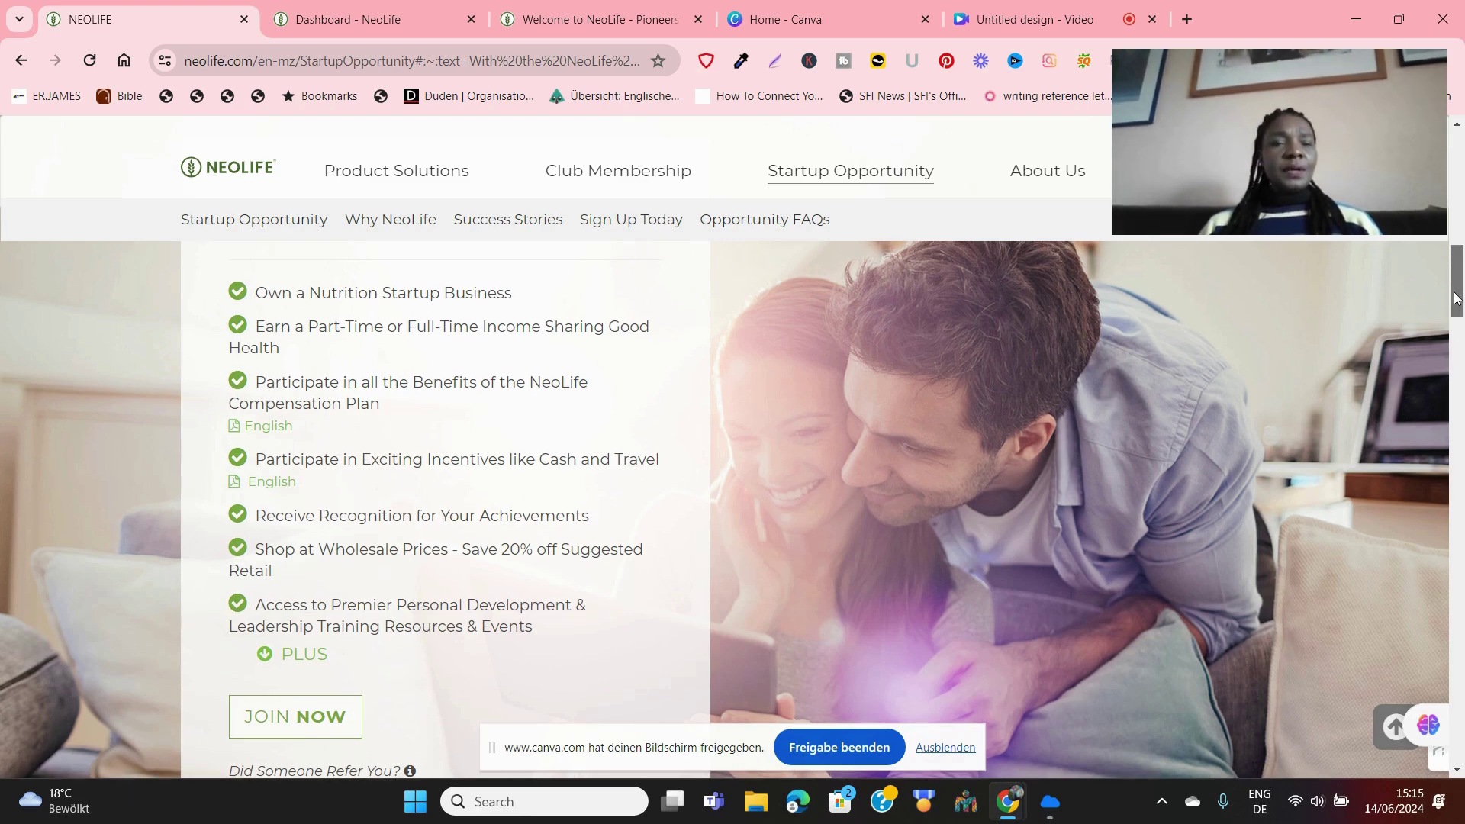
mouse_move(1457, 298)
left_mouse_down()
mouse_move(1457, 282)
mouse_move(1460, 295)
left_mouse_up()
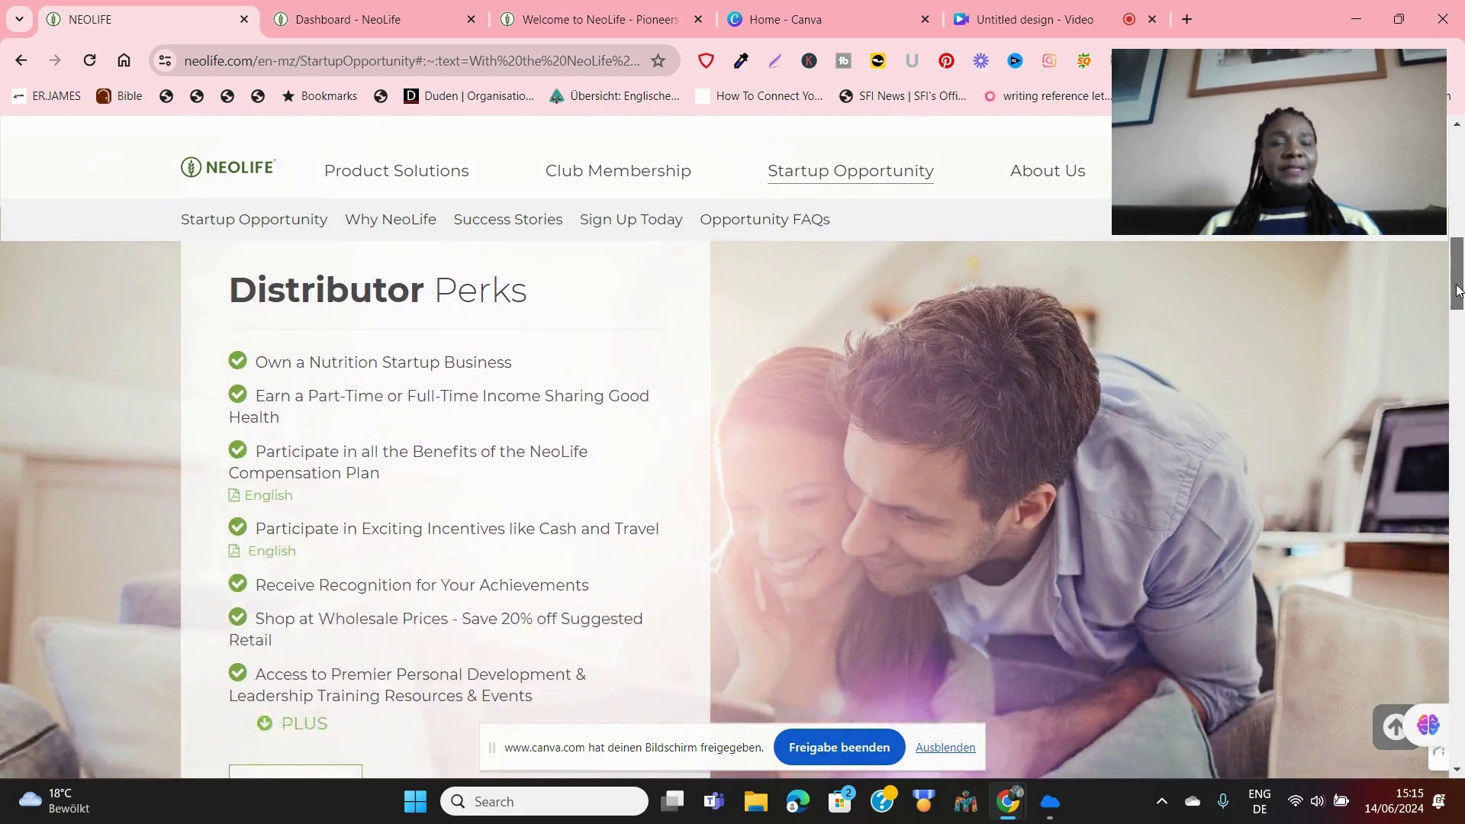
left_click_drag(1459, 295, 1460, 294)
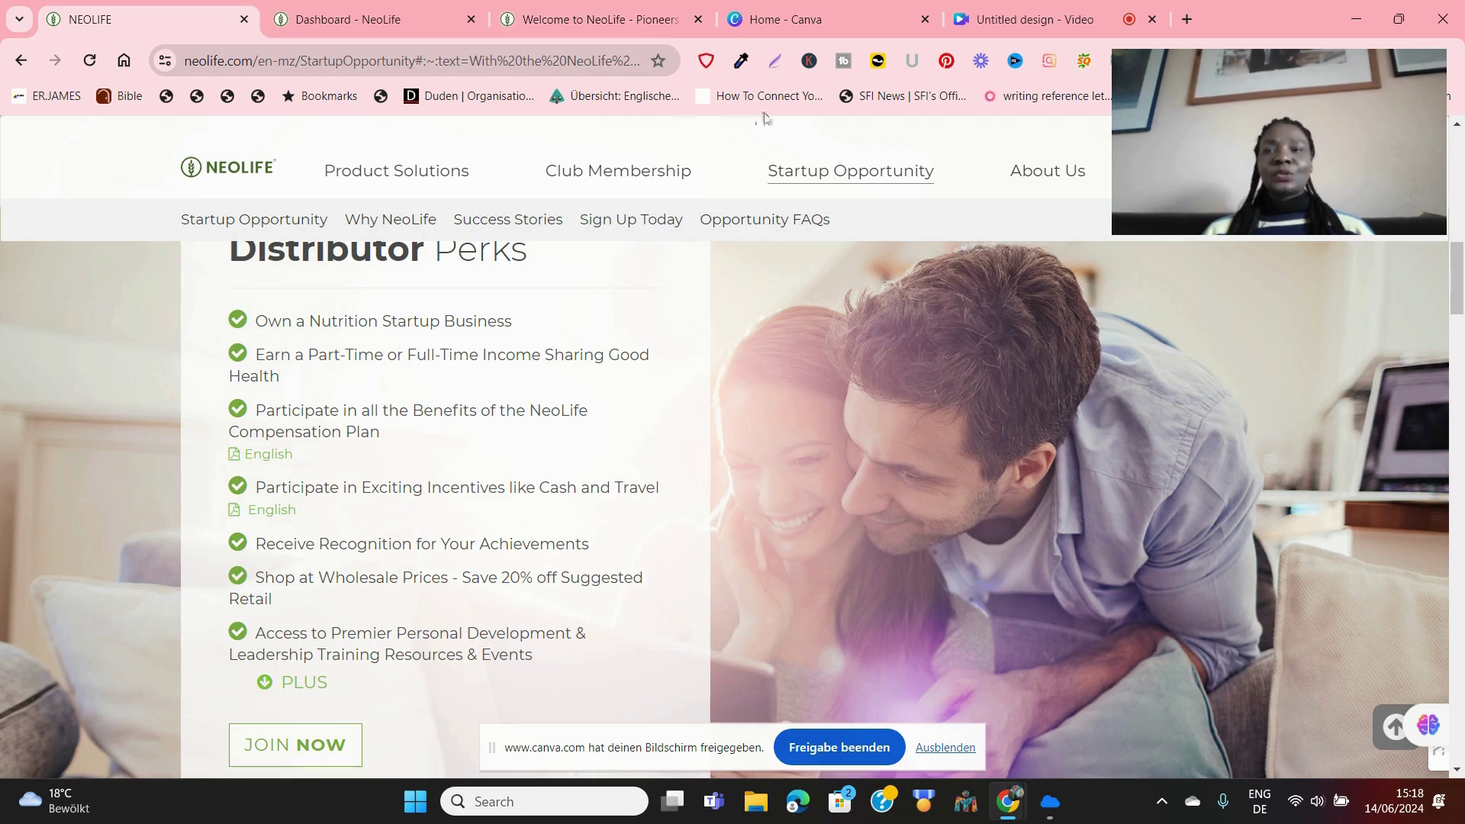
Open the NeoLife store's 'Sign Up & Save' page from the navigation bar
left_click(1080, 18)
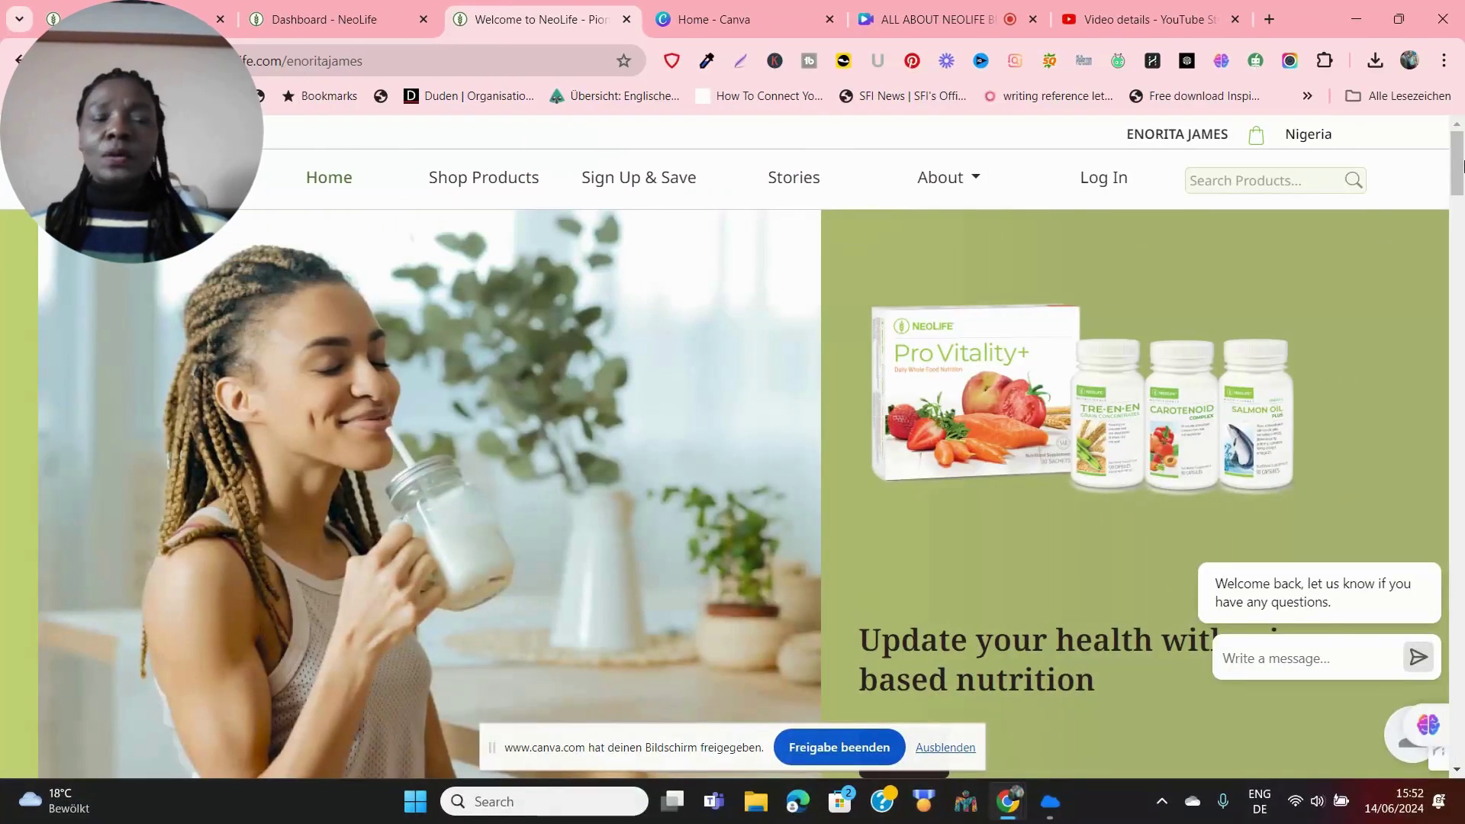
left_click_drag(1462, 168, 1463, 529)
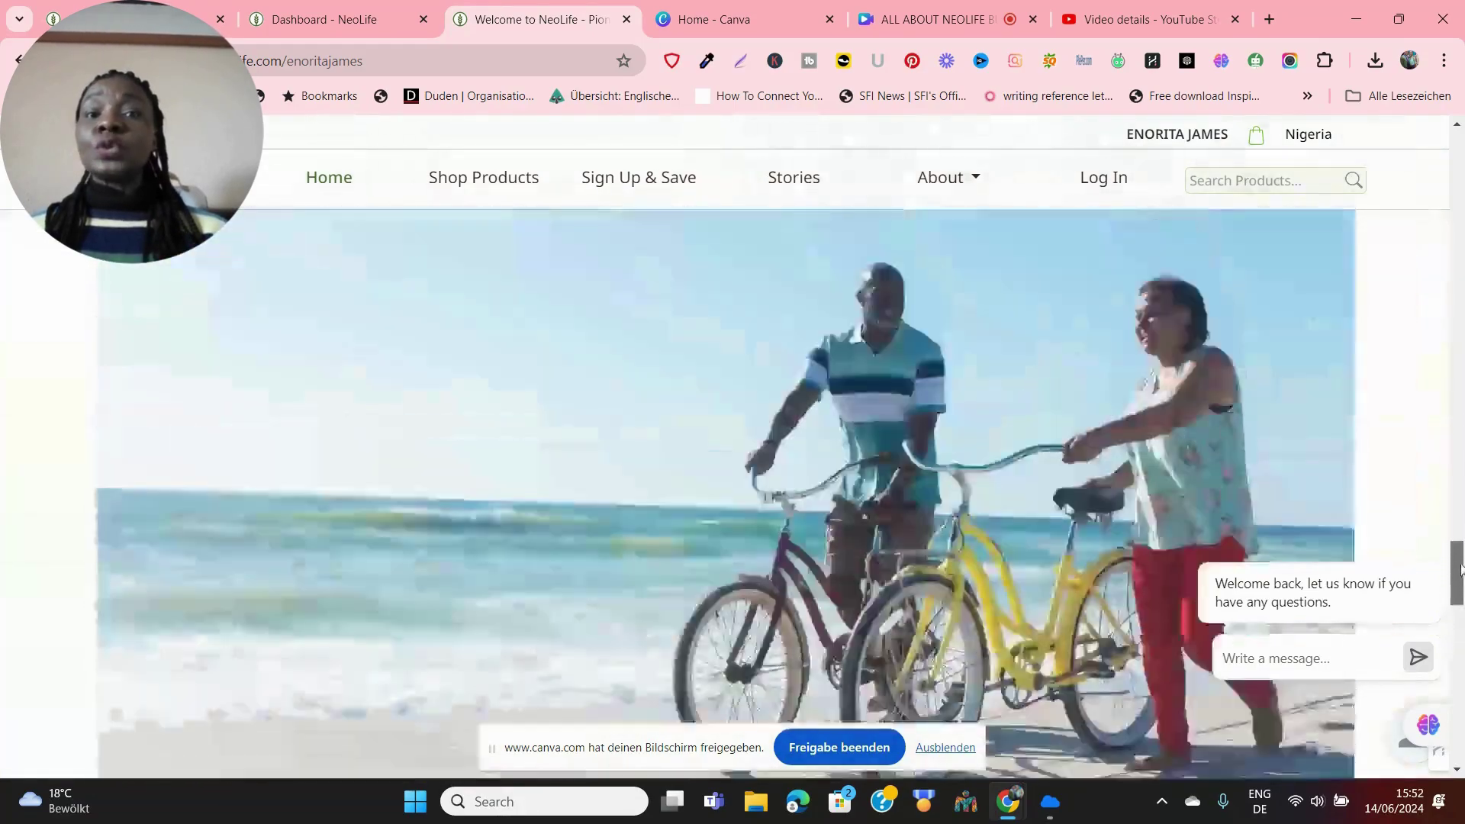
mouse_move(1462, 529)
left_mouse_down()
mouse_move(1440, 455)
mouse_move(1460, 123)
left_mouse_up()
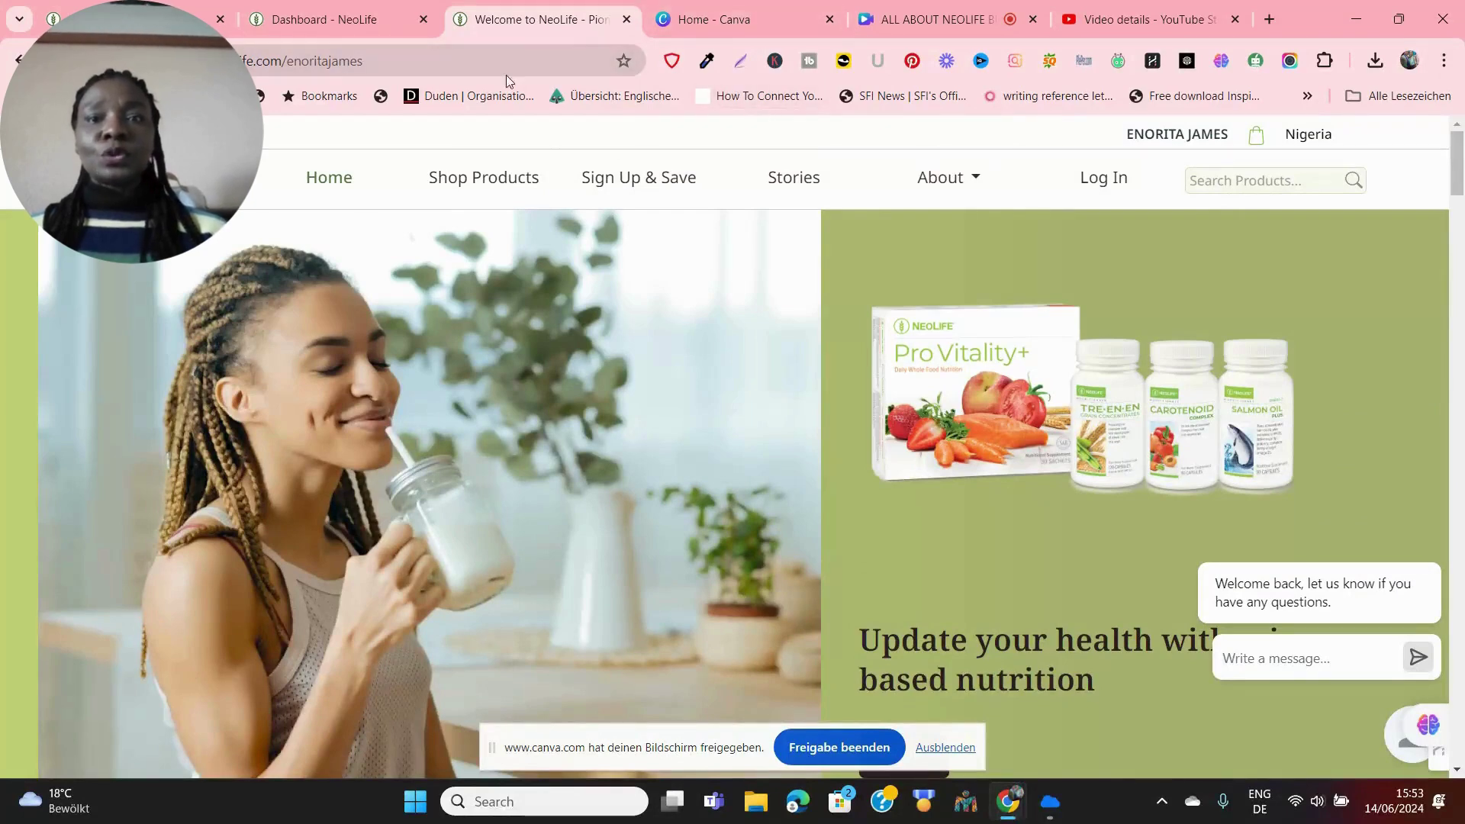
left_click(642, 182)
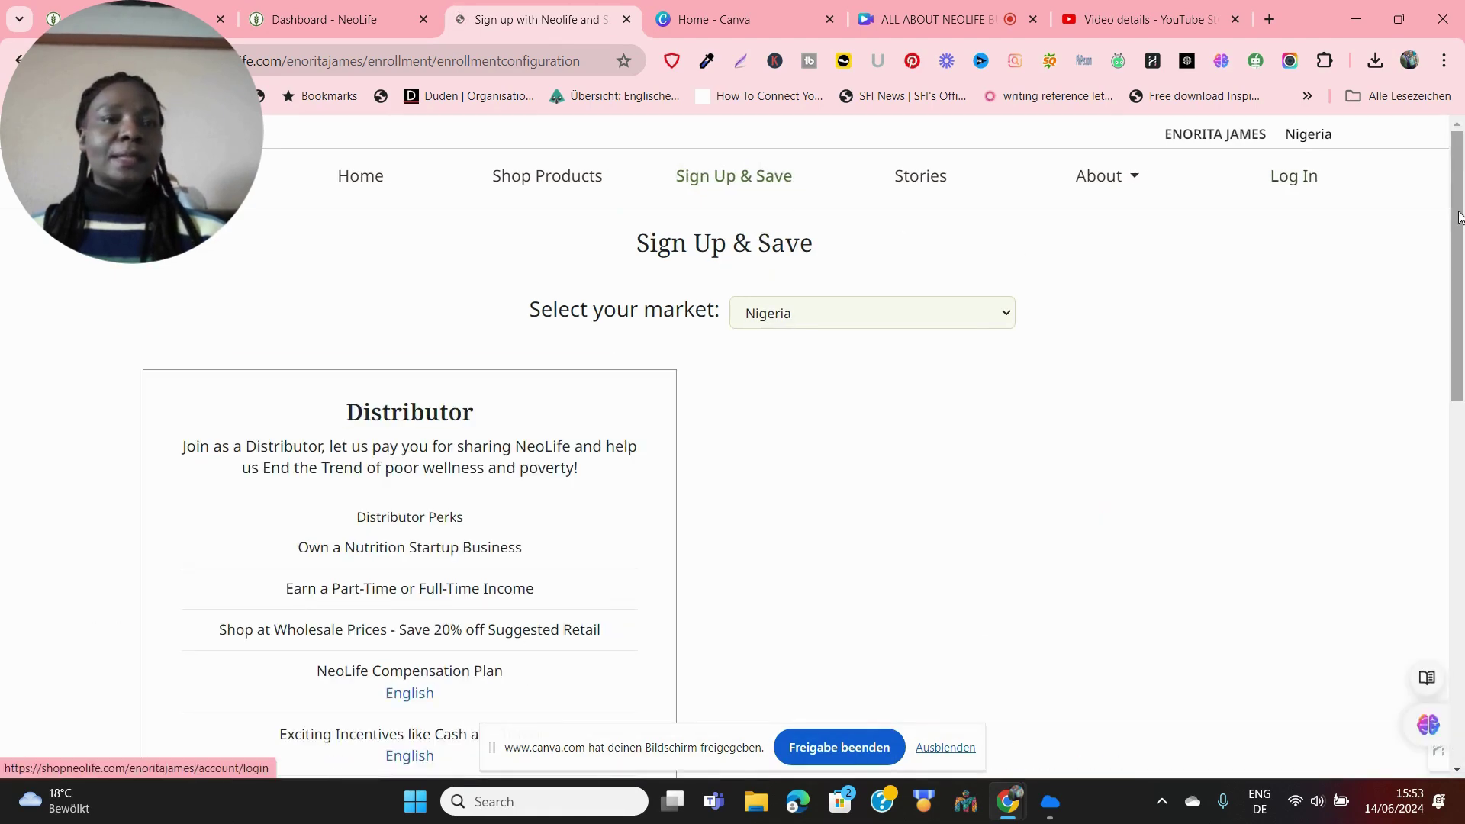
left_click_drag(1460, 241, 1462, 622)
left_click_drag(1461, 681, 1462, 662)
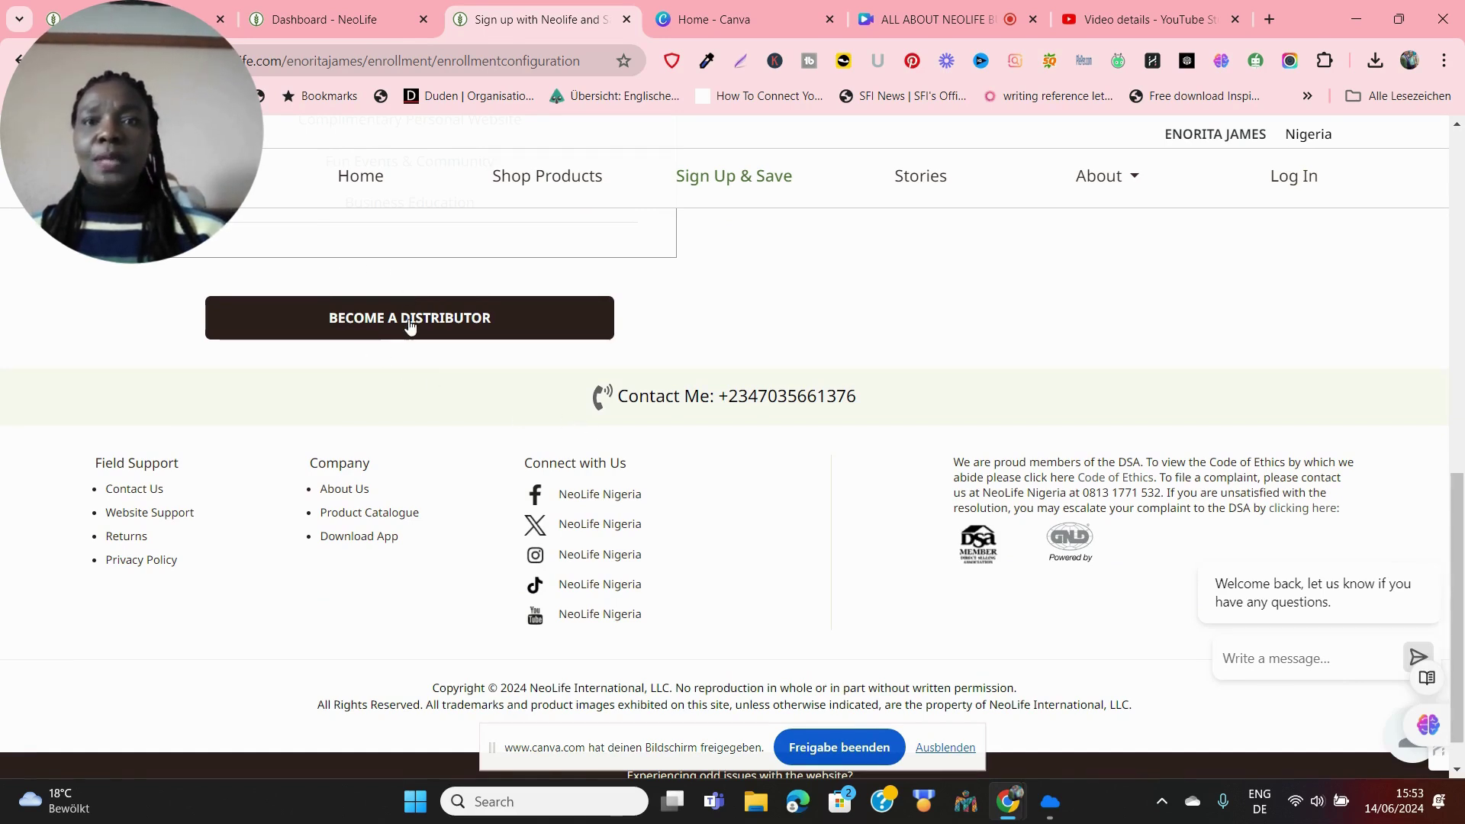
Choose BECOME A DISTRIBUTOR for the Nigeria market
left_click(410, 322)
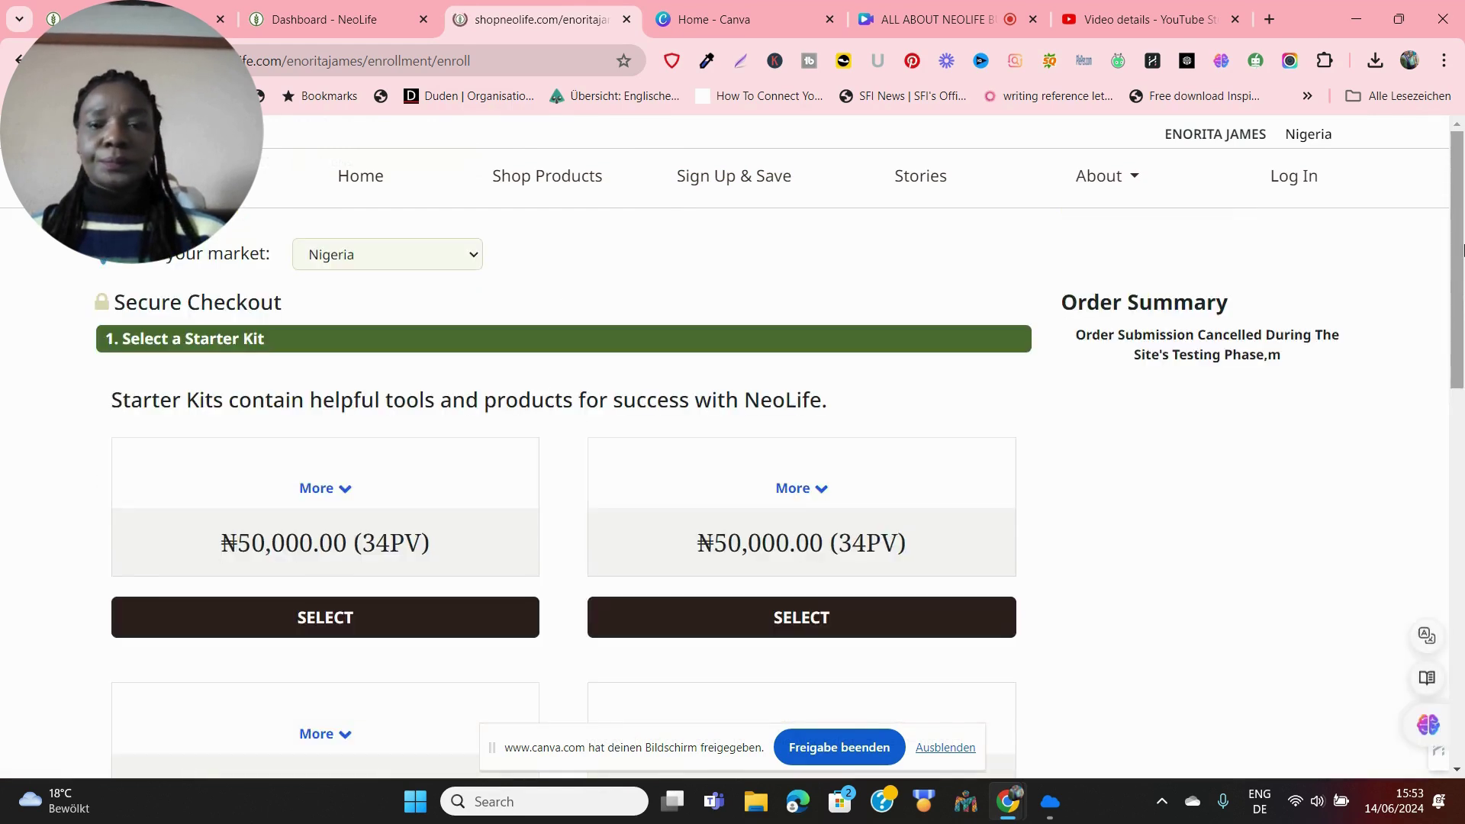
mouse_move(1462, 249)
left_mouse_down()
mouse_move(1461, 349)
mouse_move(1462, 283)
left_mouse_up()
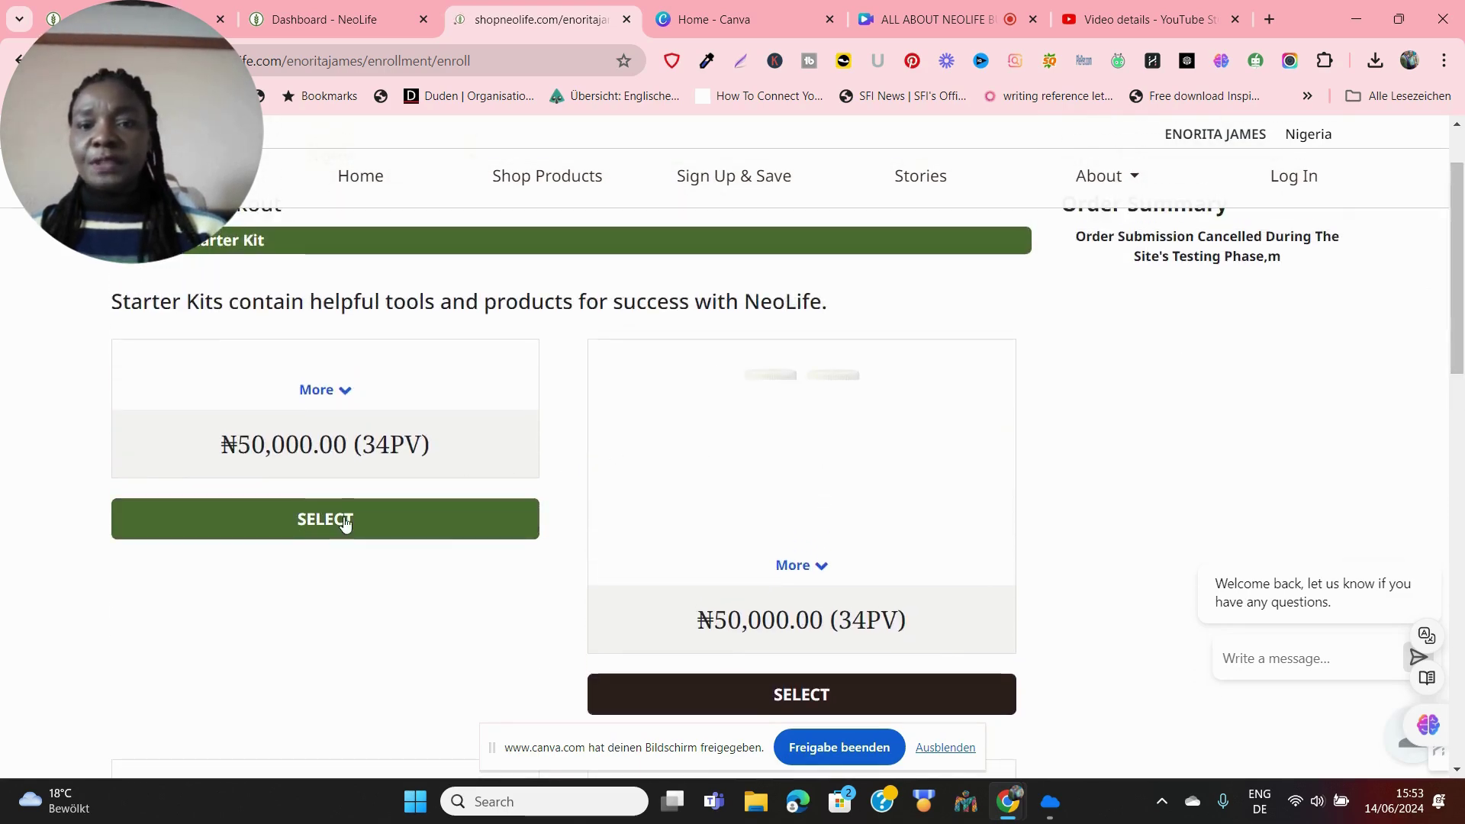
left_click_drag(1461, 291, 1462, 438)
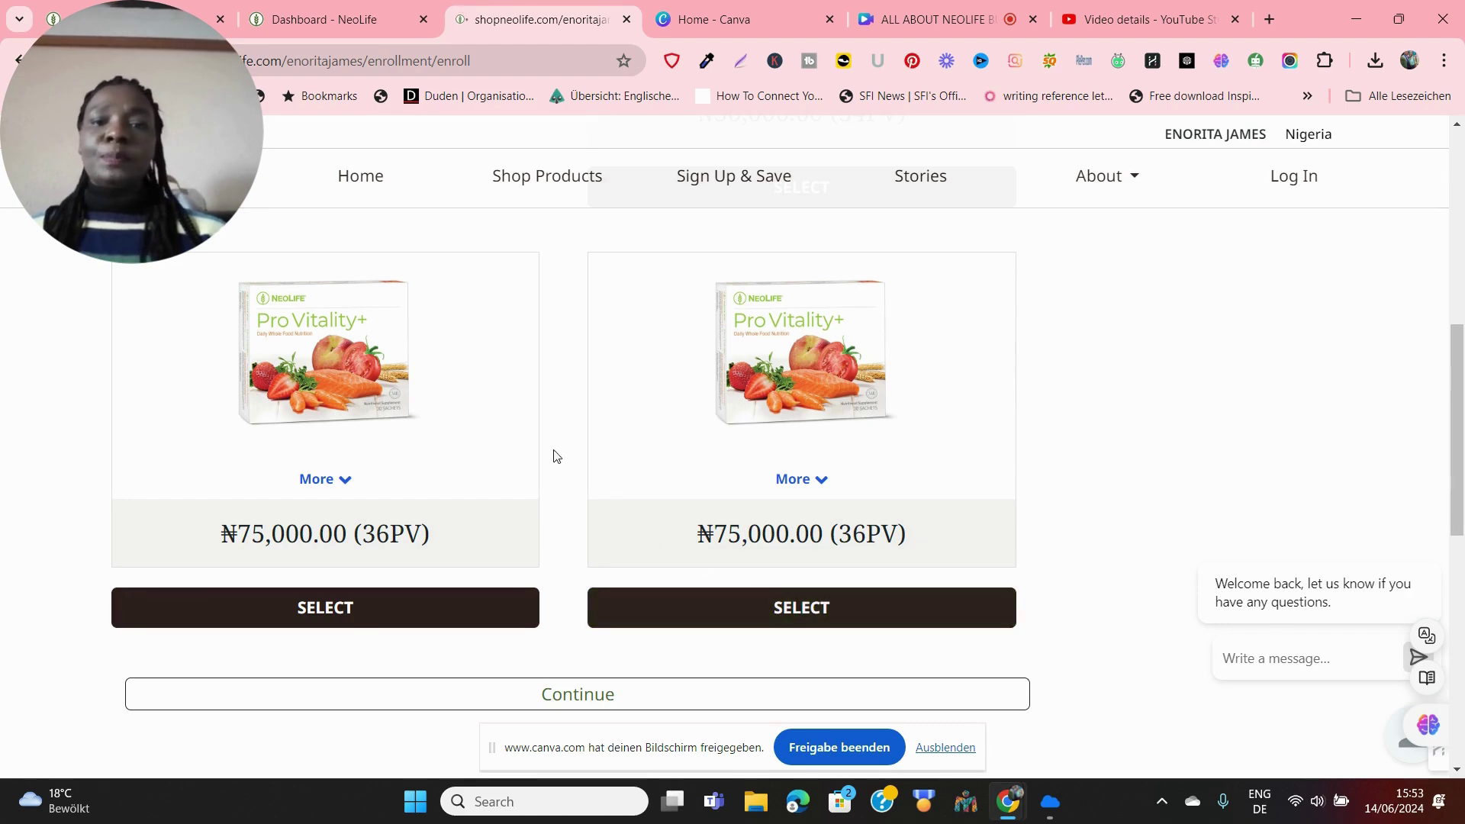
mouse_move(1463, 404)
left_mouse_down()
mouse_move(1462, 189)
mouse_move(1462, 299)
mouse_move(1428, 444)
mouse_move(1462, 266)
mouse_move(1458, 197)
left_mouse_up()
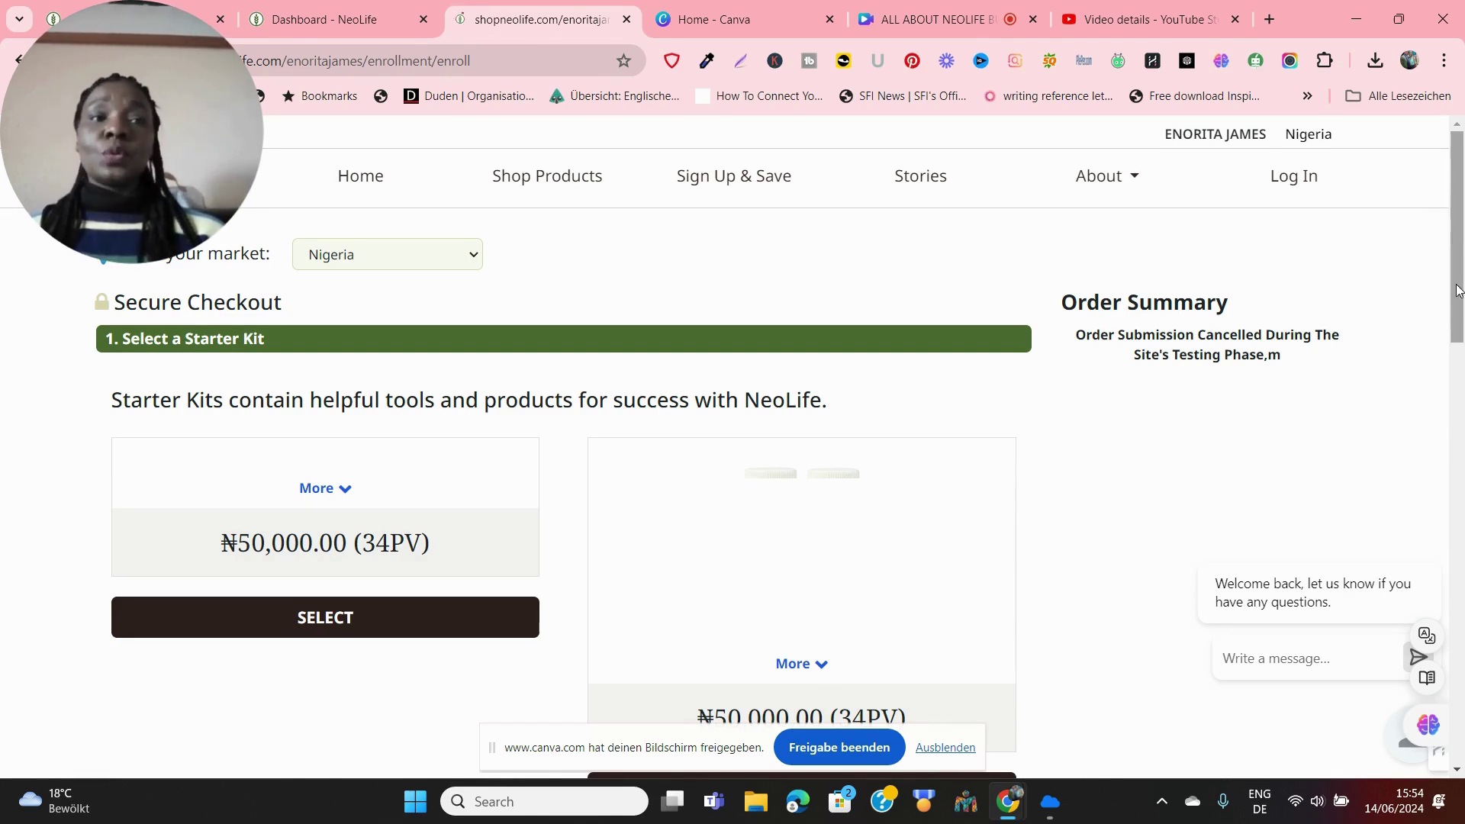
mouse_move(1456, 288)
left_mouse_down()
mouse_move(1462, 542)
mouse_move(1462, 491)
left_mouse_up()
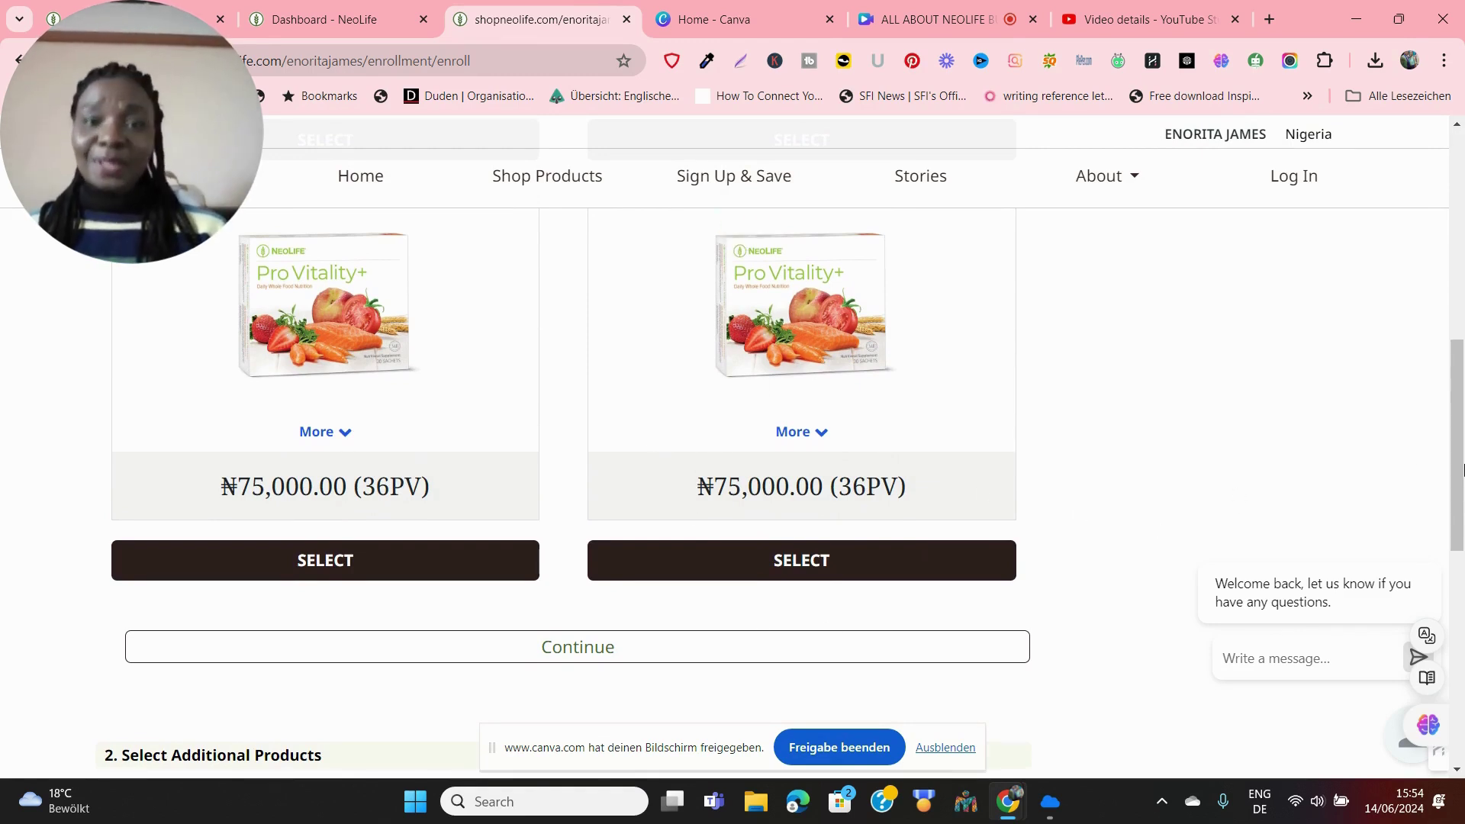
left_click_drag(1462, 466, 1462, 218)
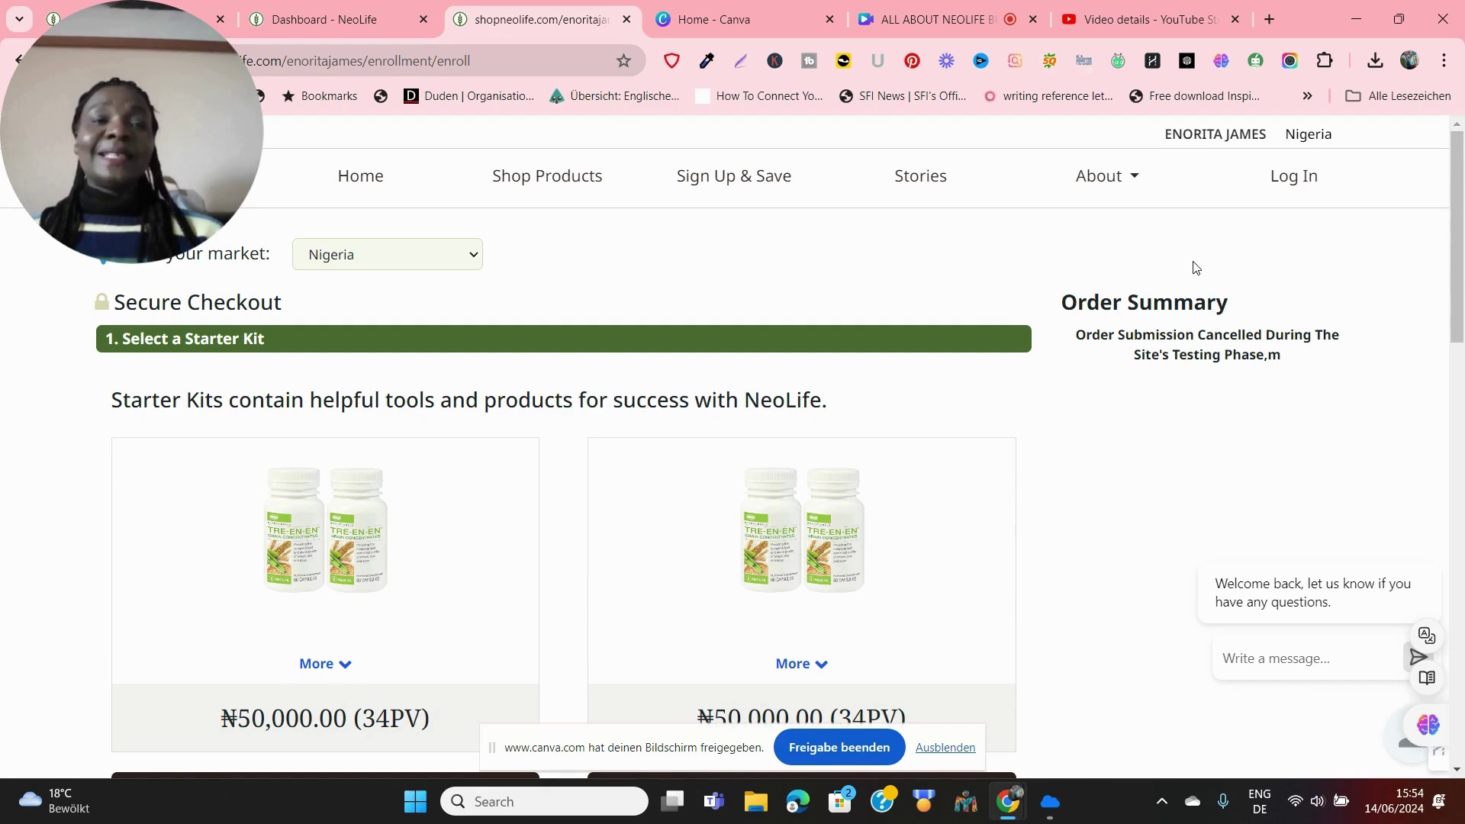
View the distributor's profile card, then go to the 'Dashboard - NeoLife' tab
left_click(1220, 143)
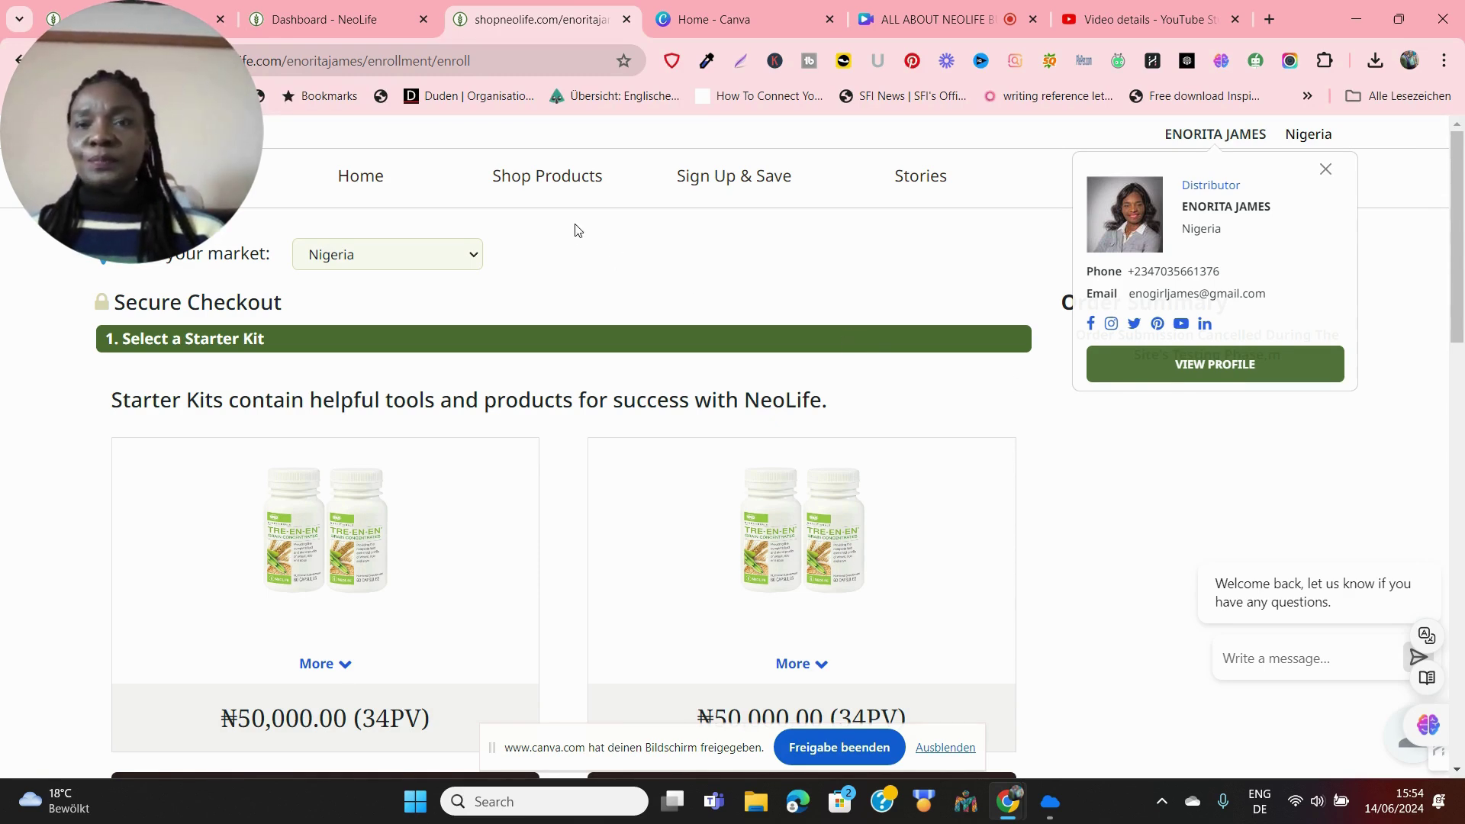
left_click(303, 20)
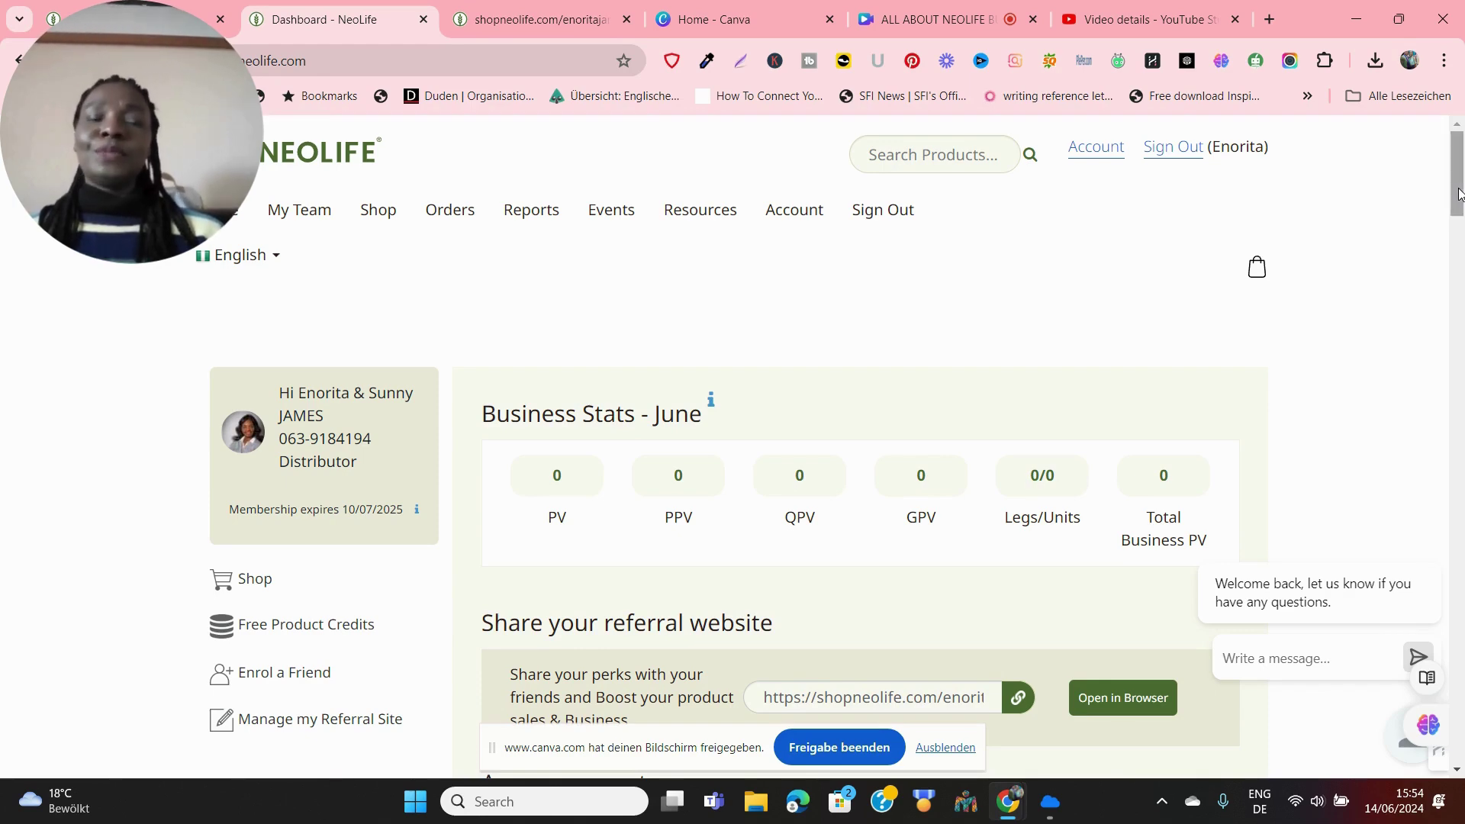
mouse_move(1458, 195)
left_mouse_down()
mouse_move(1458, 621)
mouse_move(1460, 113)
left_mouse_up()
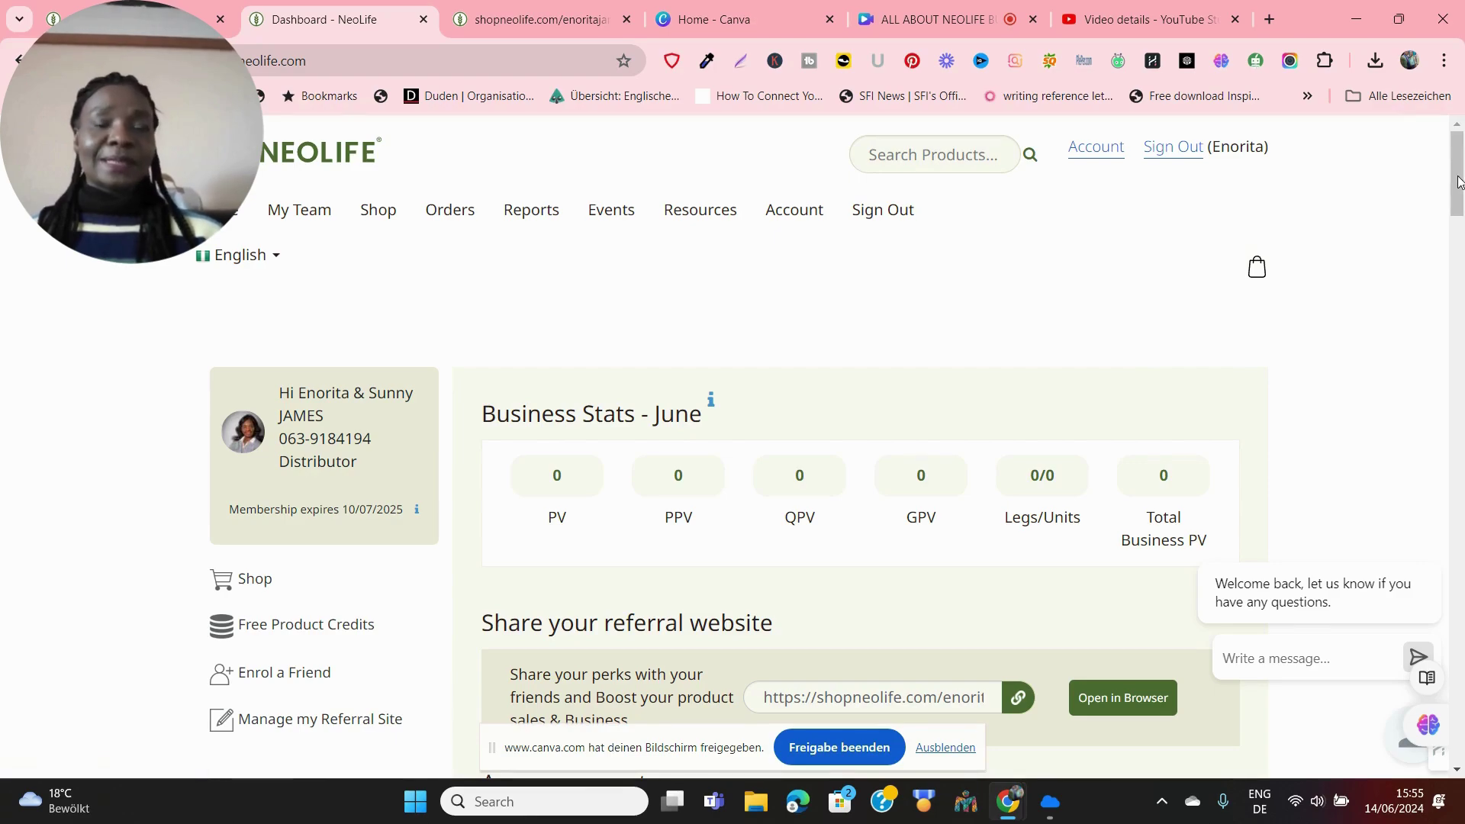
mouse_move(1458, 181)
left_mouse_down()
mouse_move(1458, 395)
mouse_move(1459, 123)
left_mouse_up()
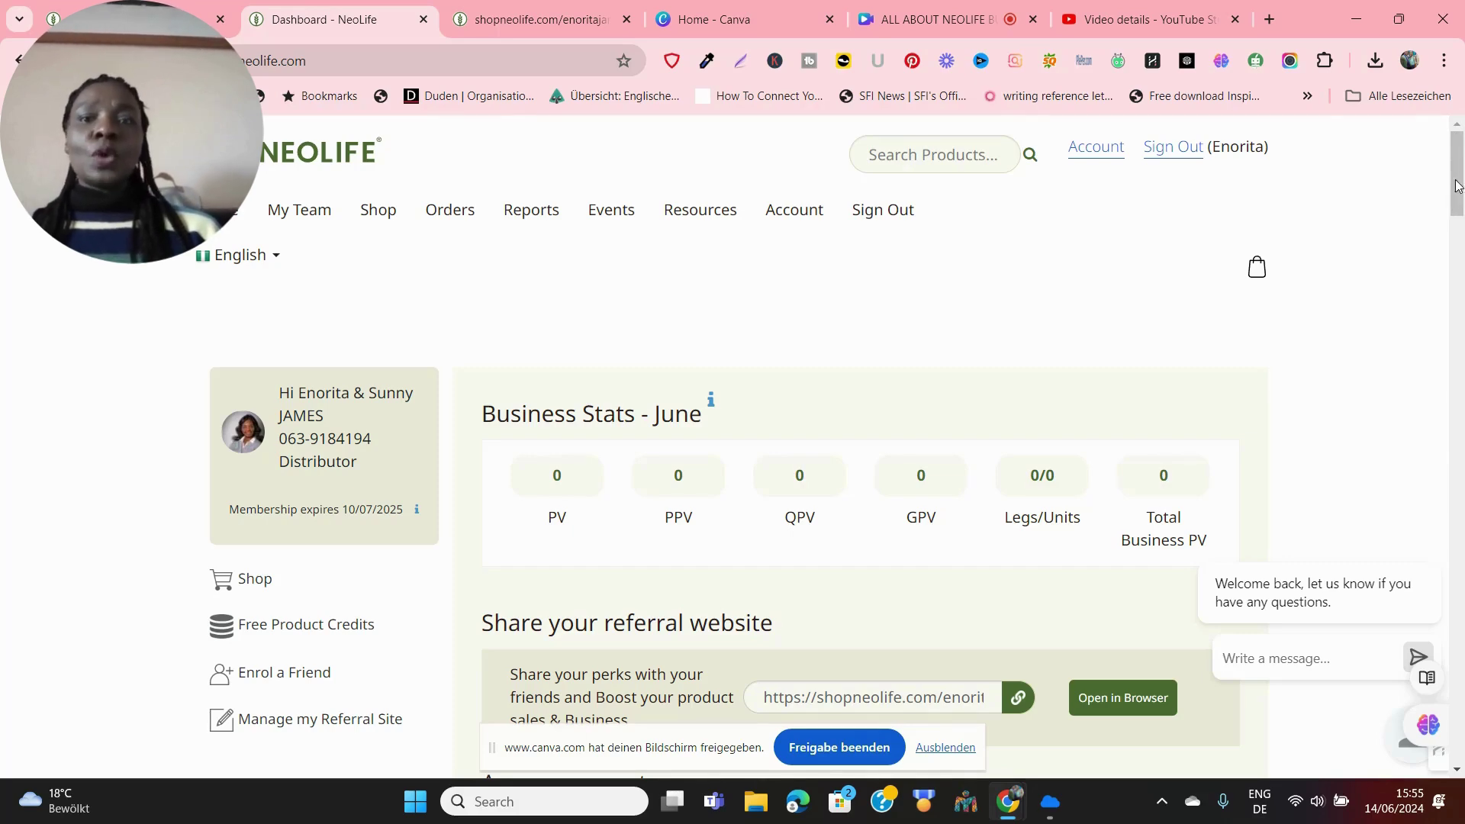
mouse_move(1457, 186)
left_mouse_down()
mouse_move(1457, 384)
mouse_move(1458, 161)
left_mouse_up()
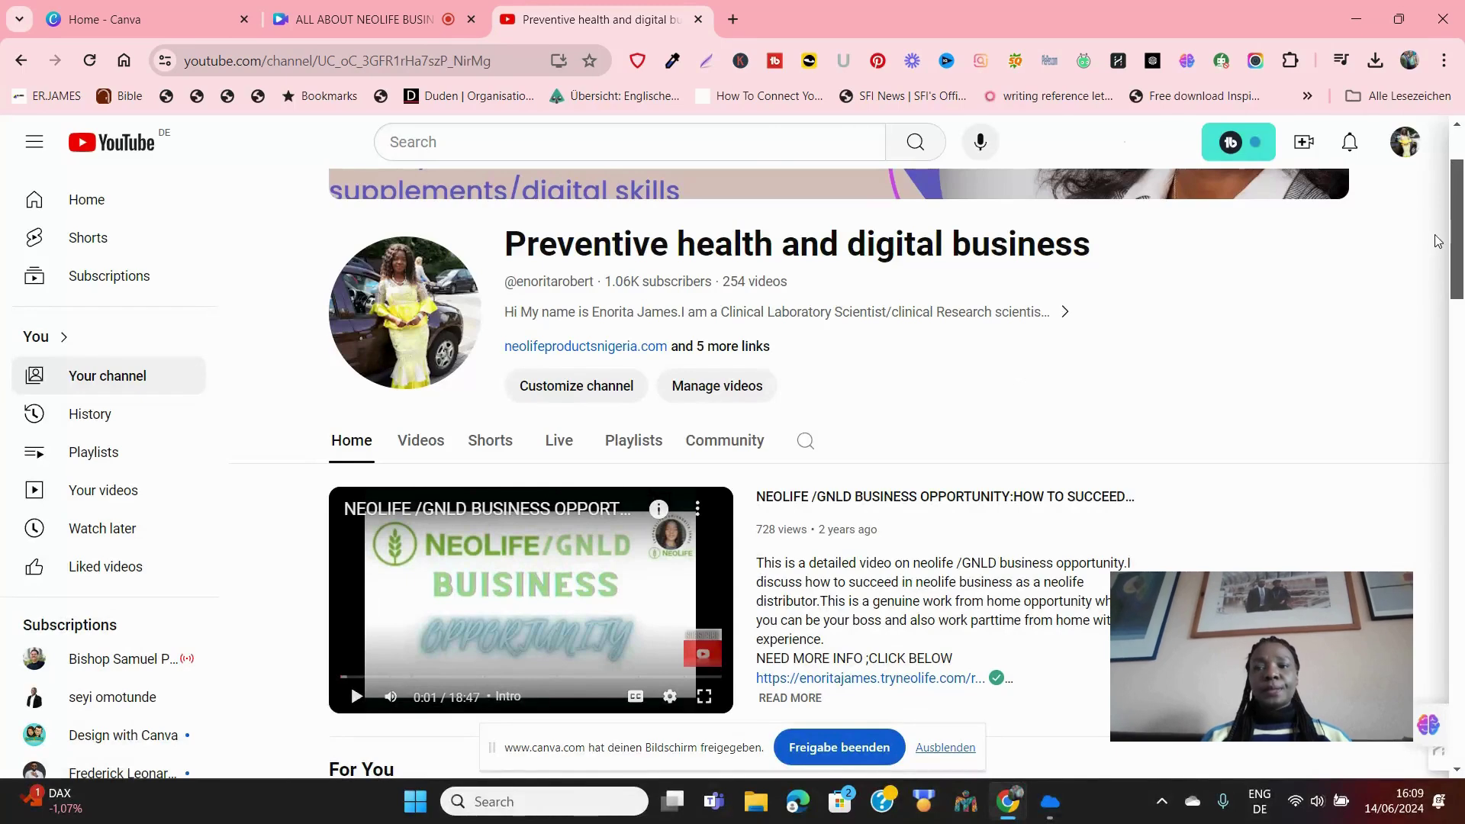
left_click_drag(1456, 248, 1461, 198)
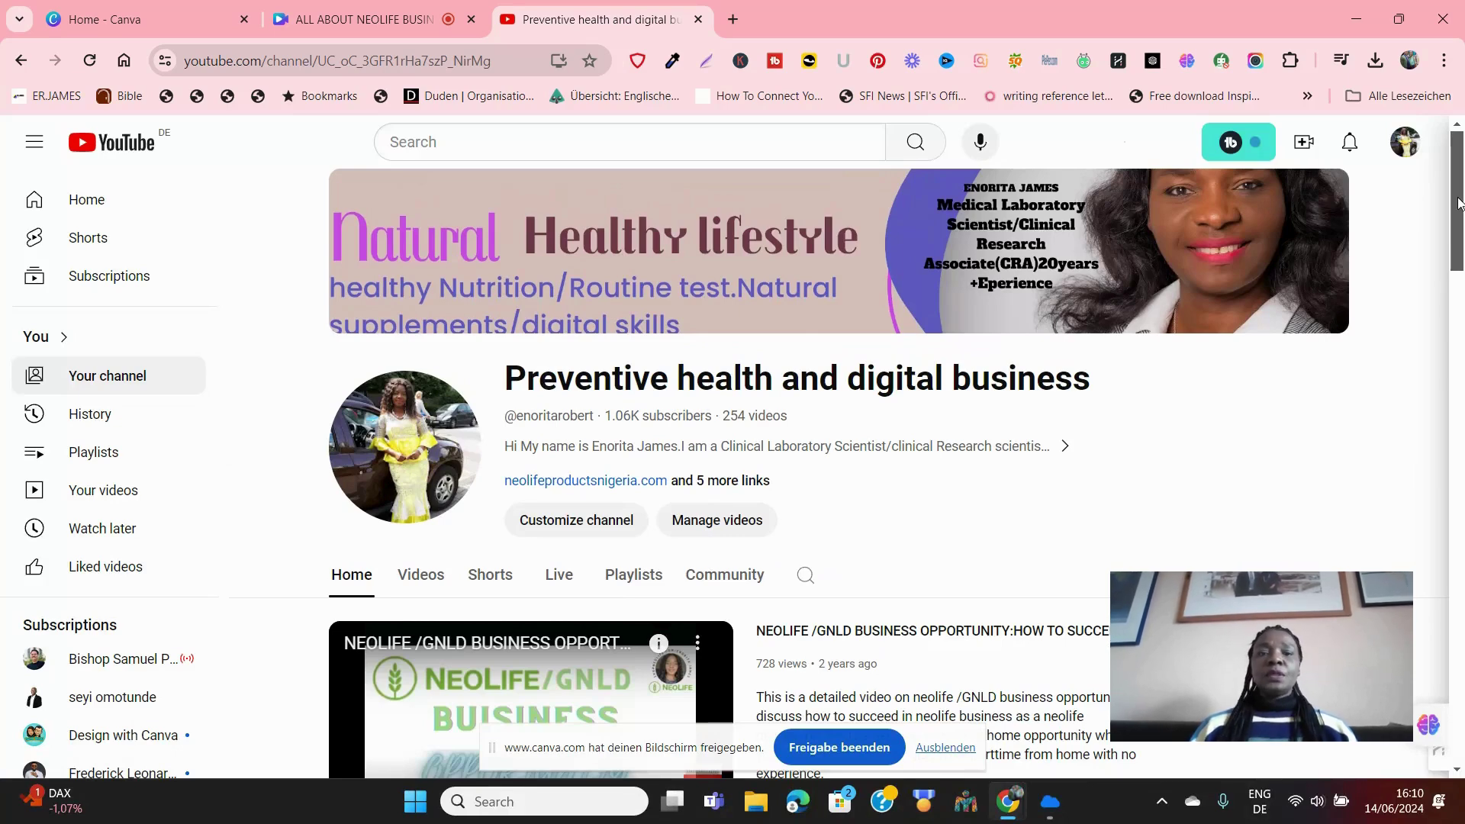
left_click_drag(1459, 204, 1462, 320)
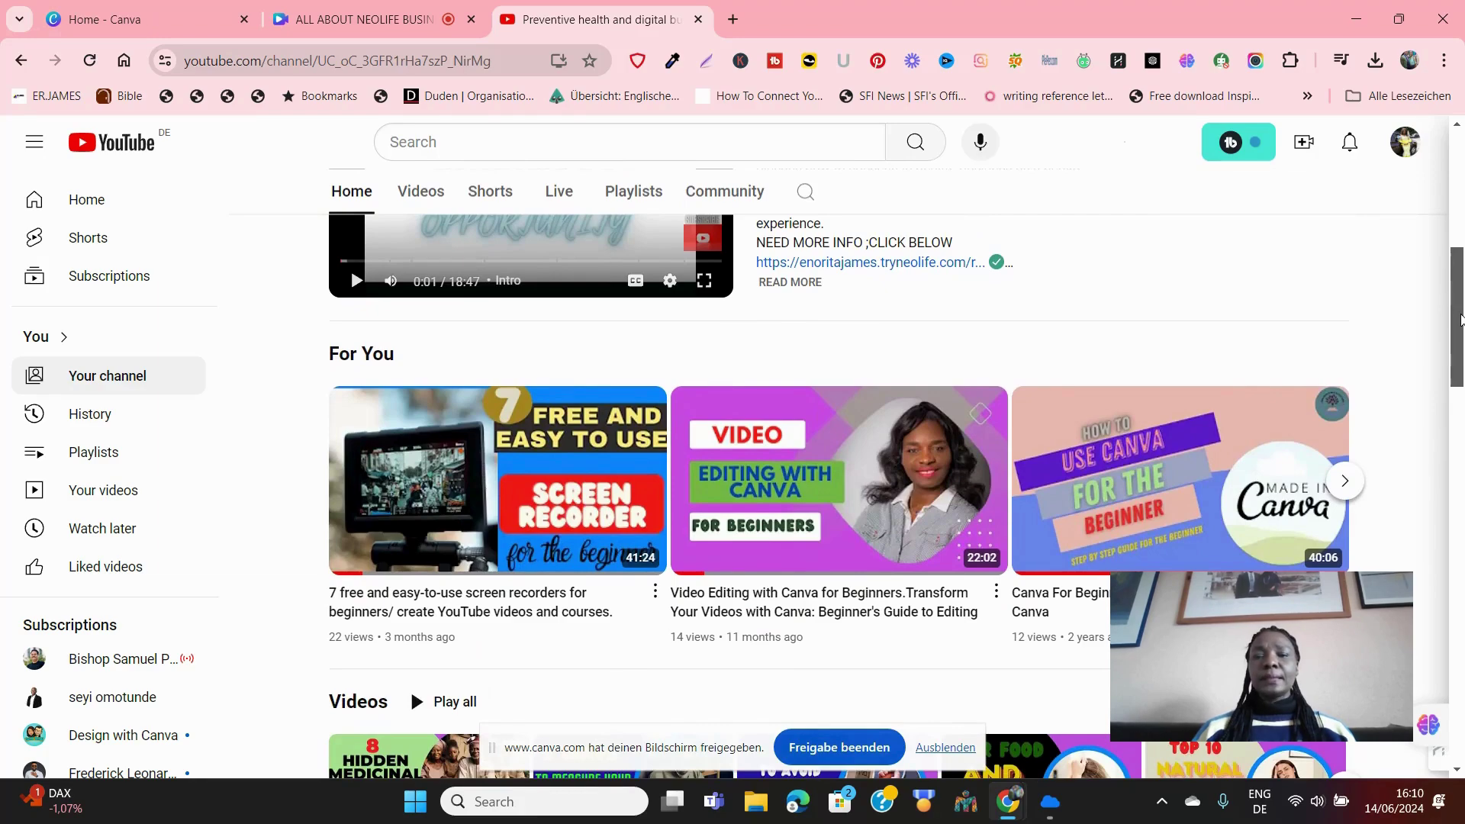
scroll(613, 636, "up", 2)
scroll(612, 637, "down", 2)
scroll(612, 637, "down", 3)
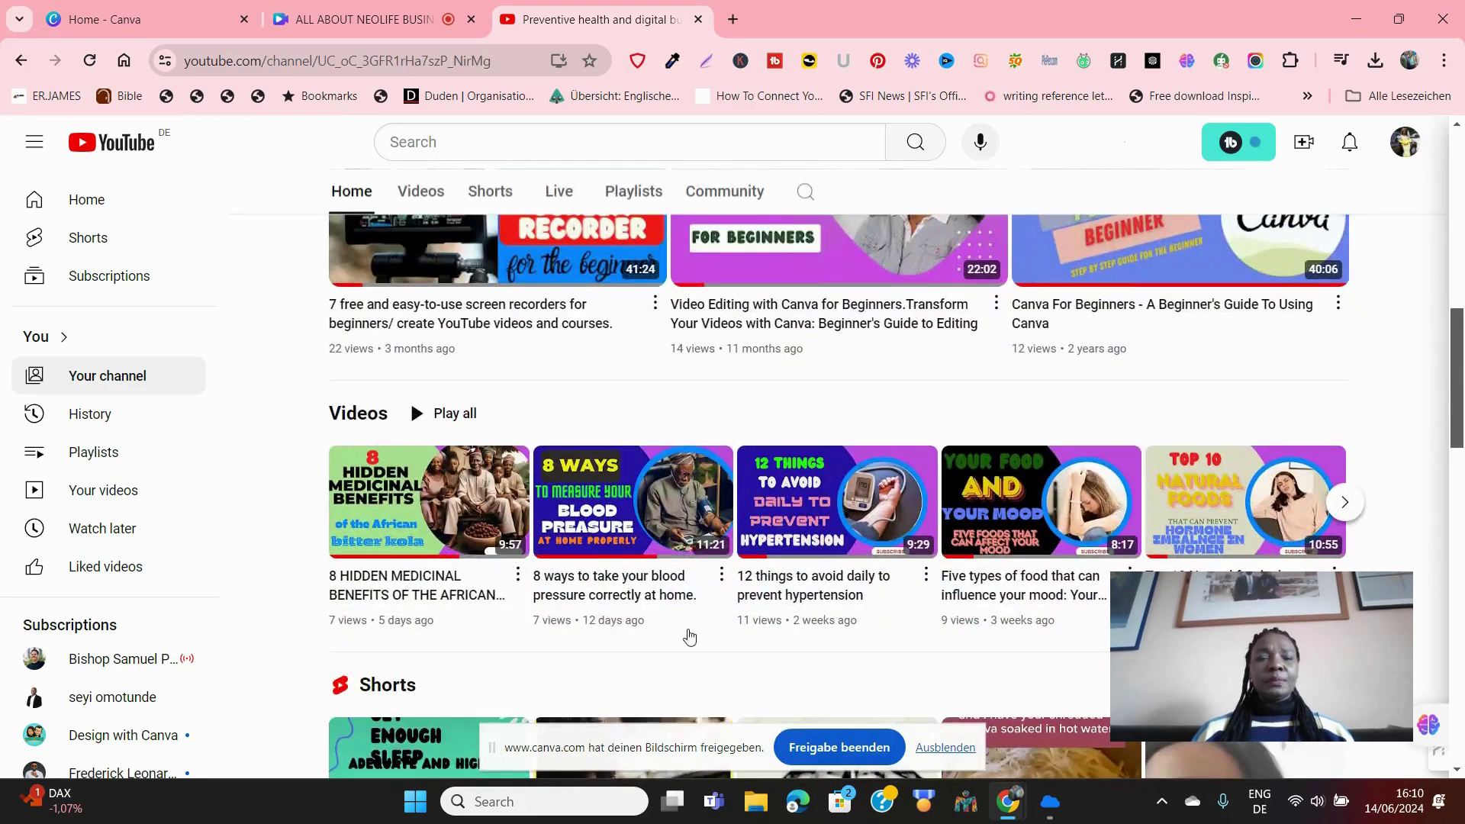
Open the '8 Hidden Medicinal Benefits of the African Bitter Kola' video from the channel
left_click(442, 505)
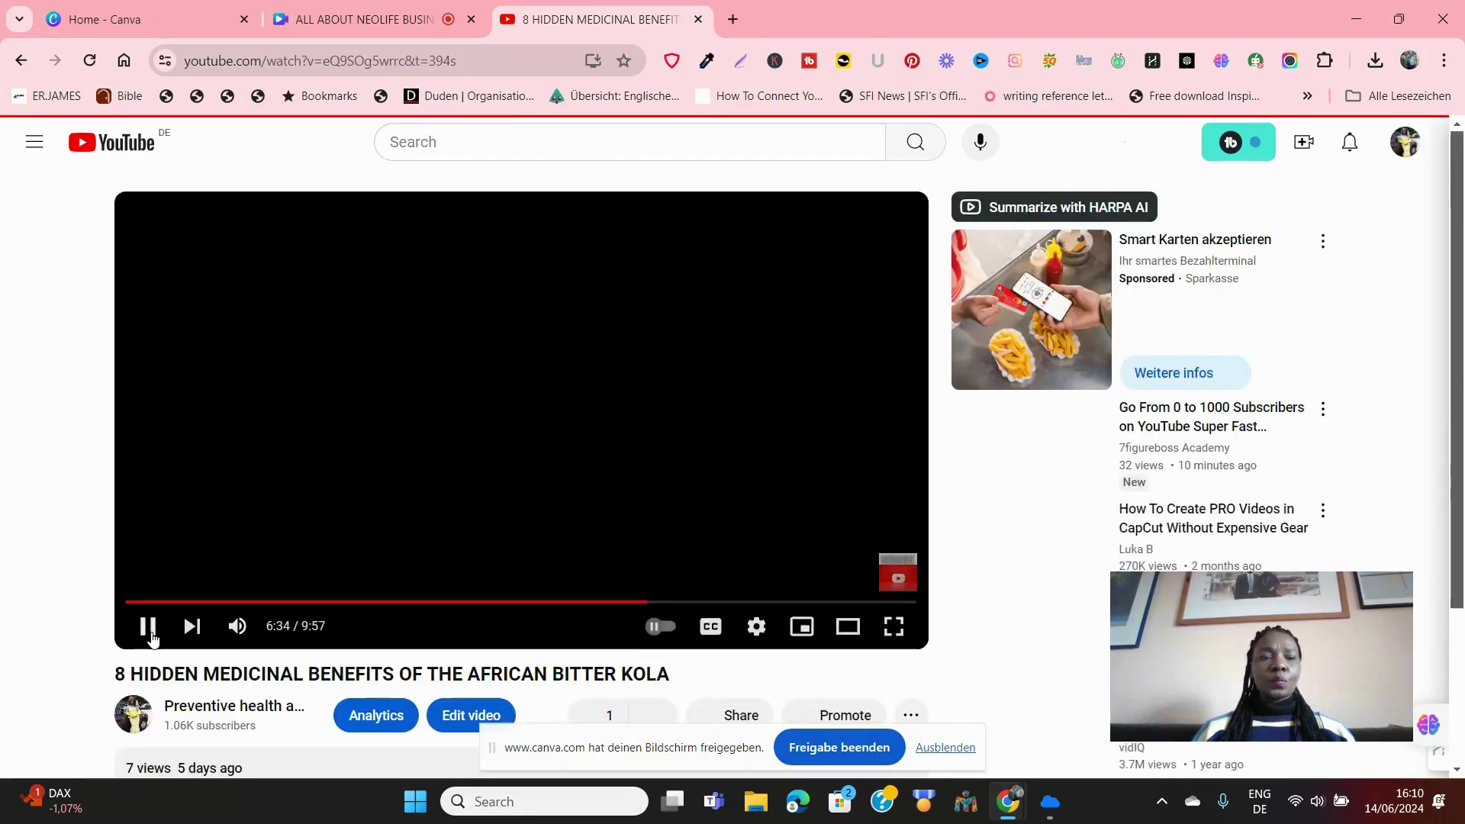
Play the bitter kola video, expand its description, pause the ad, and scroll to the country links
left_click(148, 627)
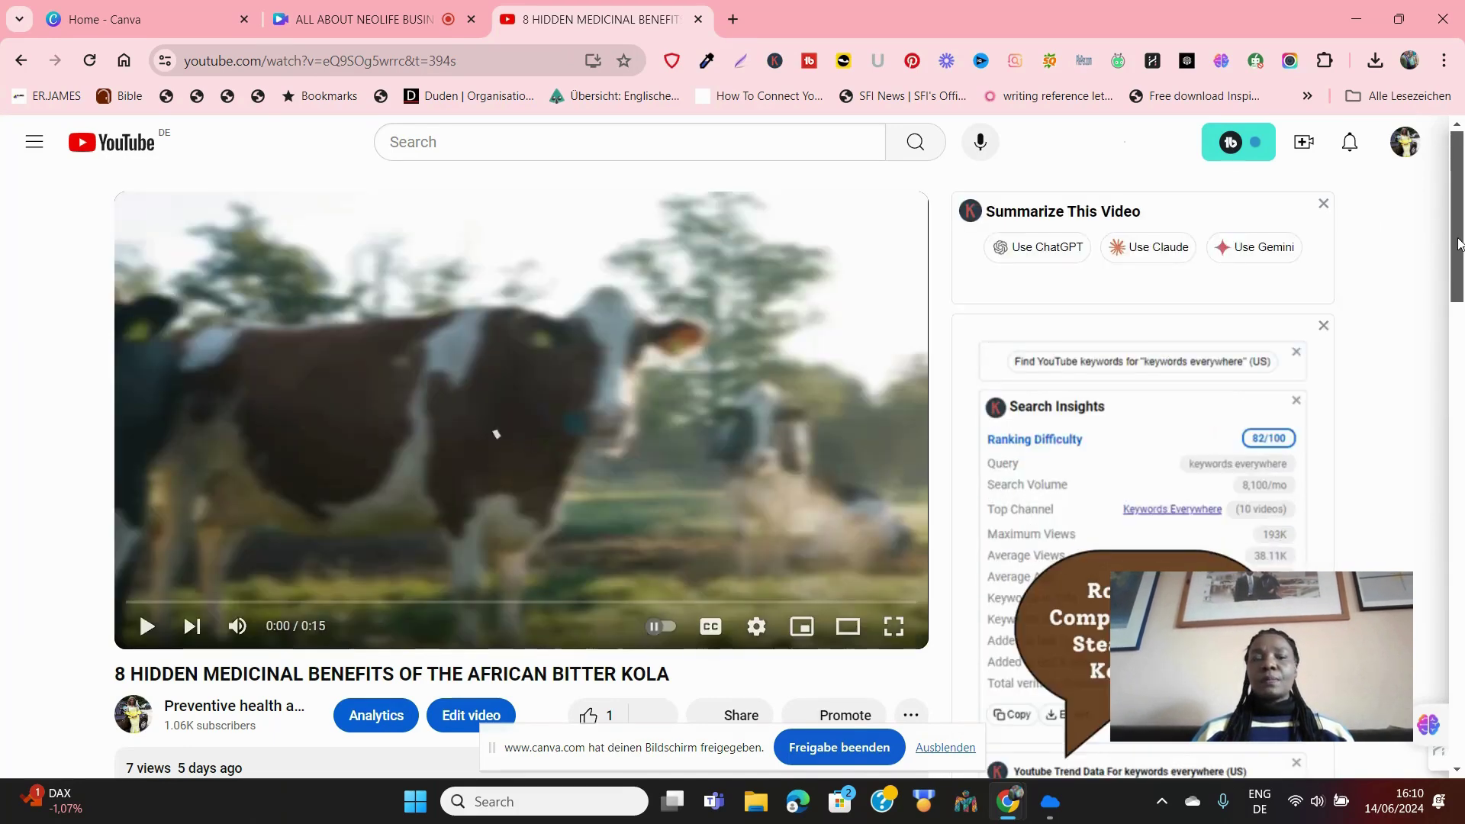
left_click_drag(1460, 244, 1460, 333)
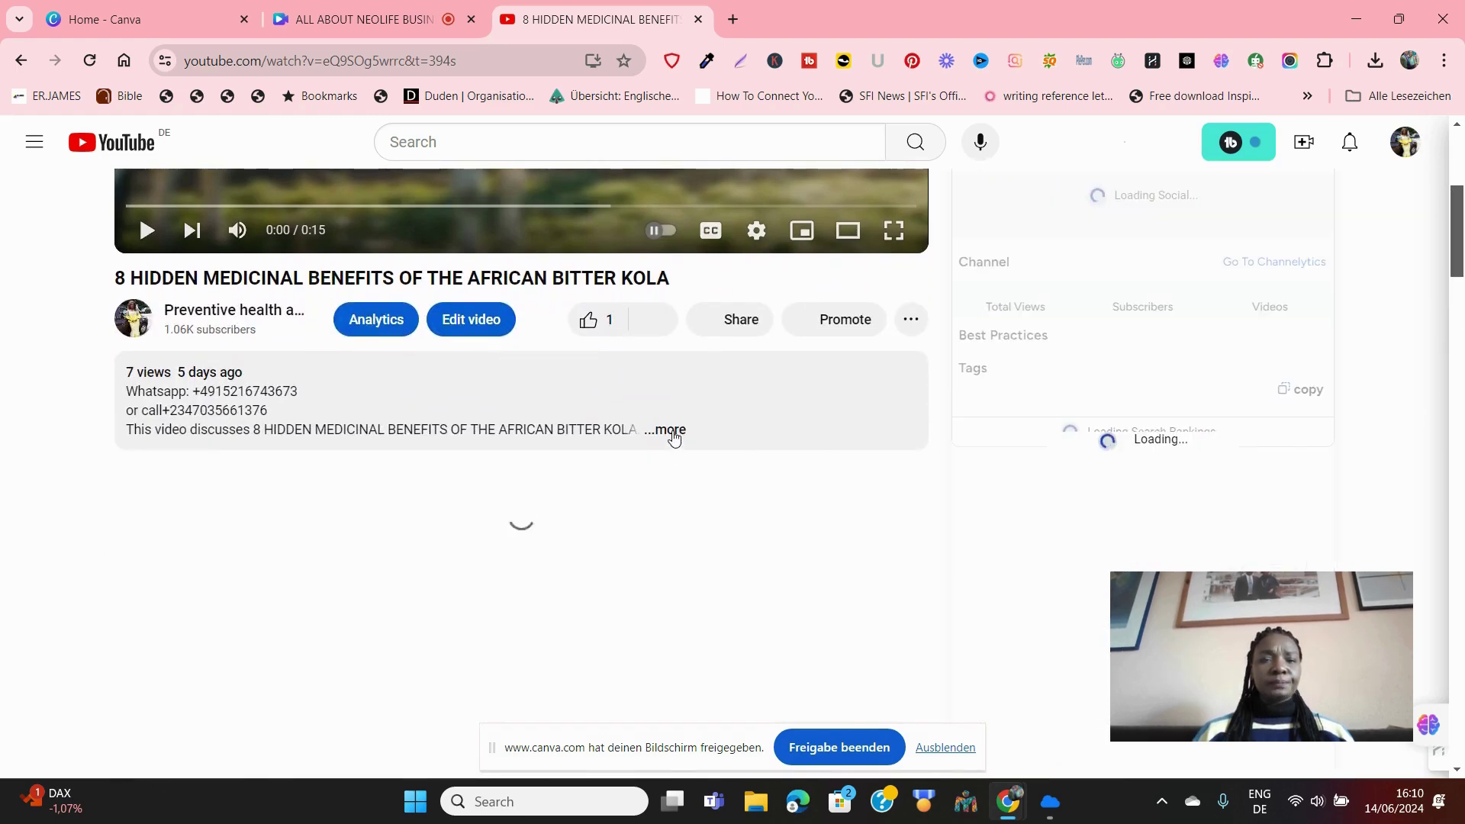
left_click(671, 430)
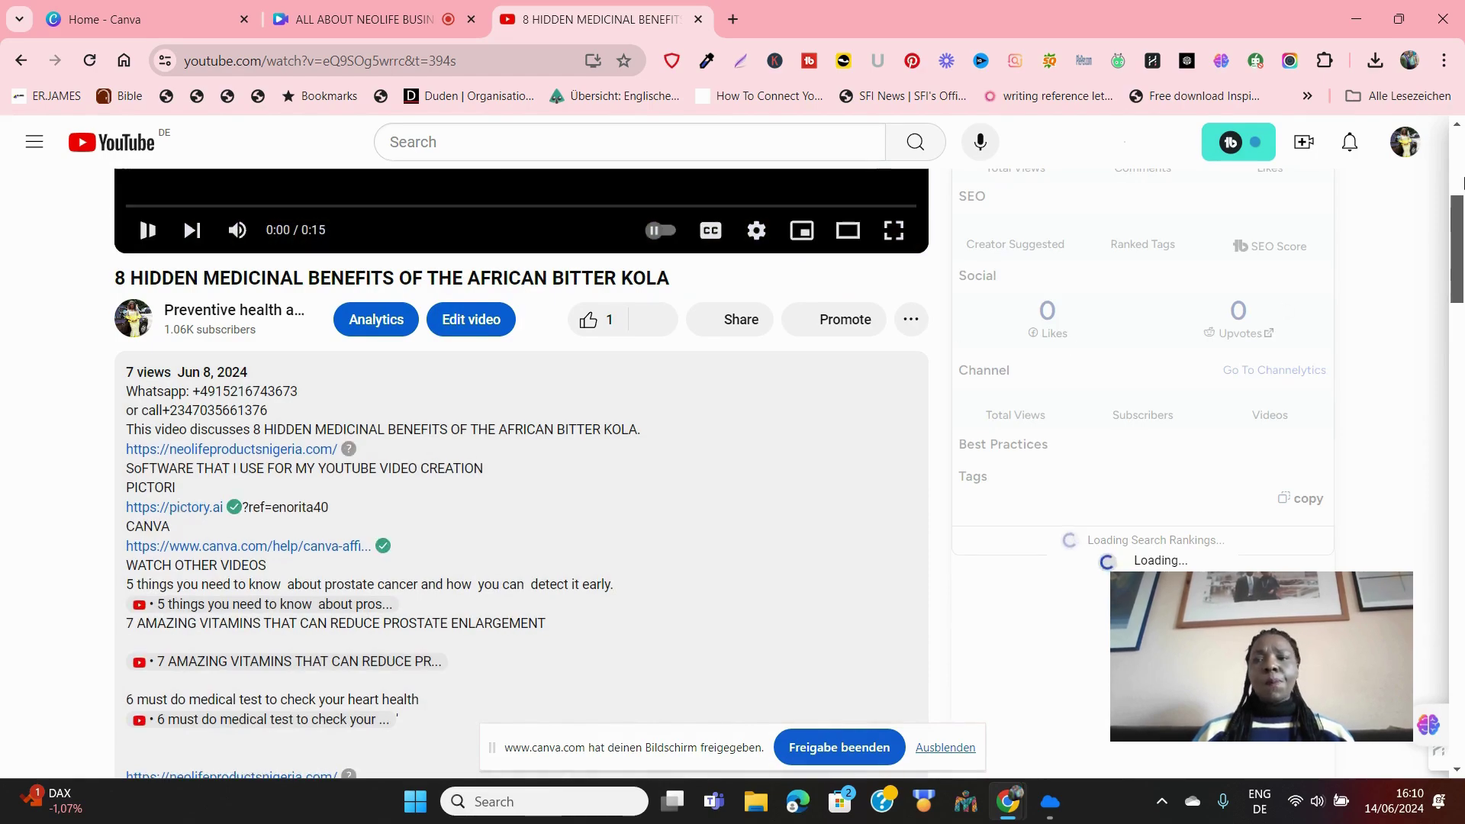
scroll(1462, 229, "down", 2)
left_click_drag(1463, 285, 1462, 184)
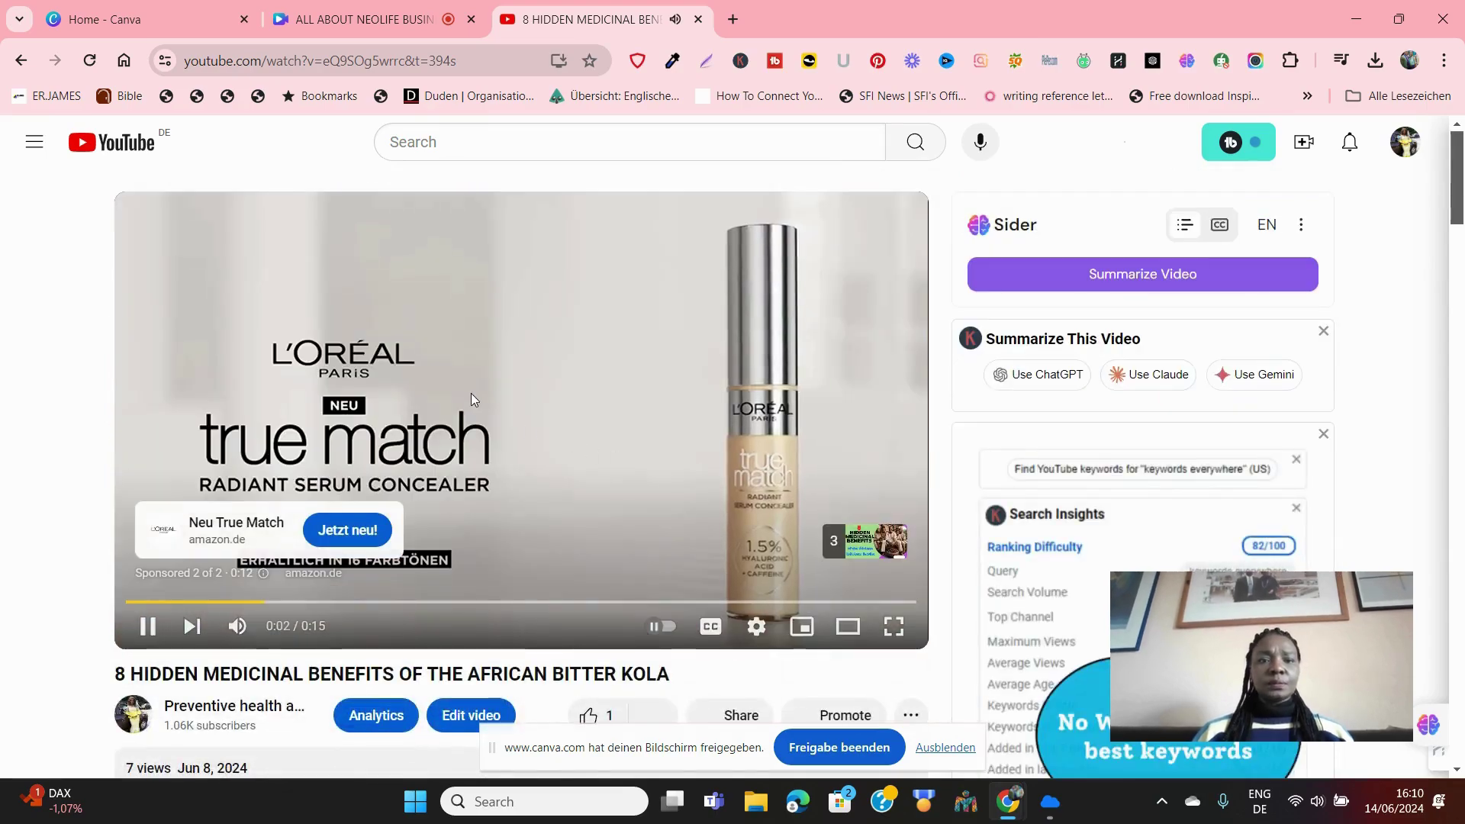
left_click(470, 393)
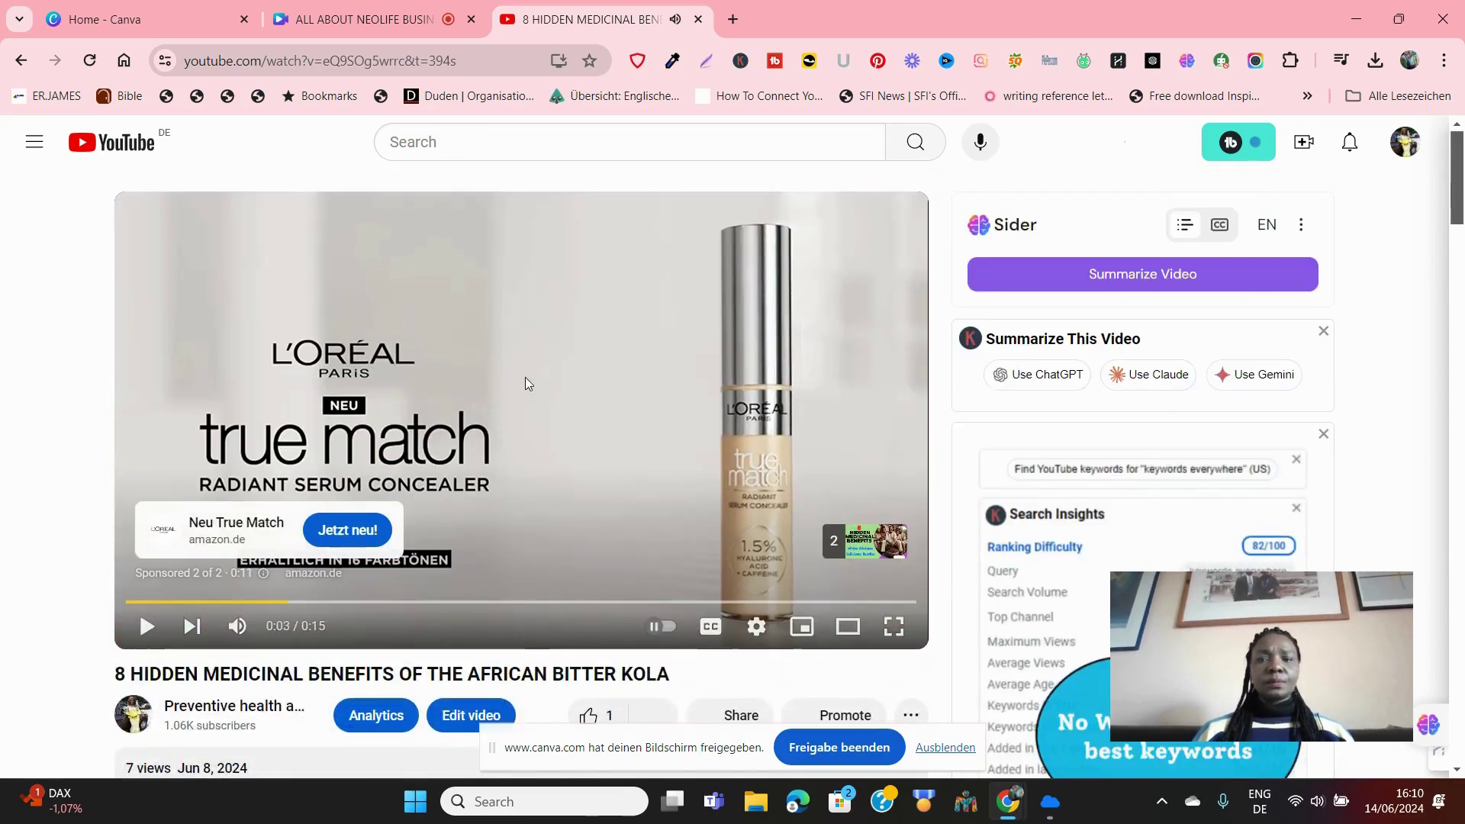
left_click_drag(1462, 189, 1462, 360)
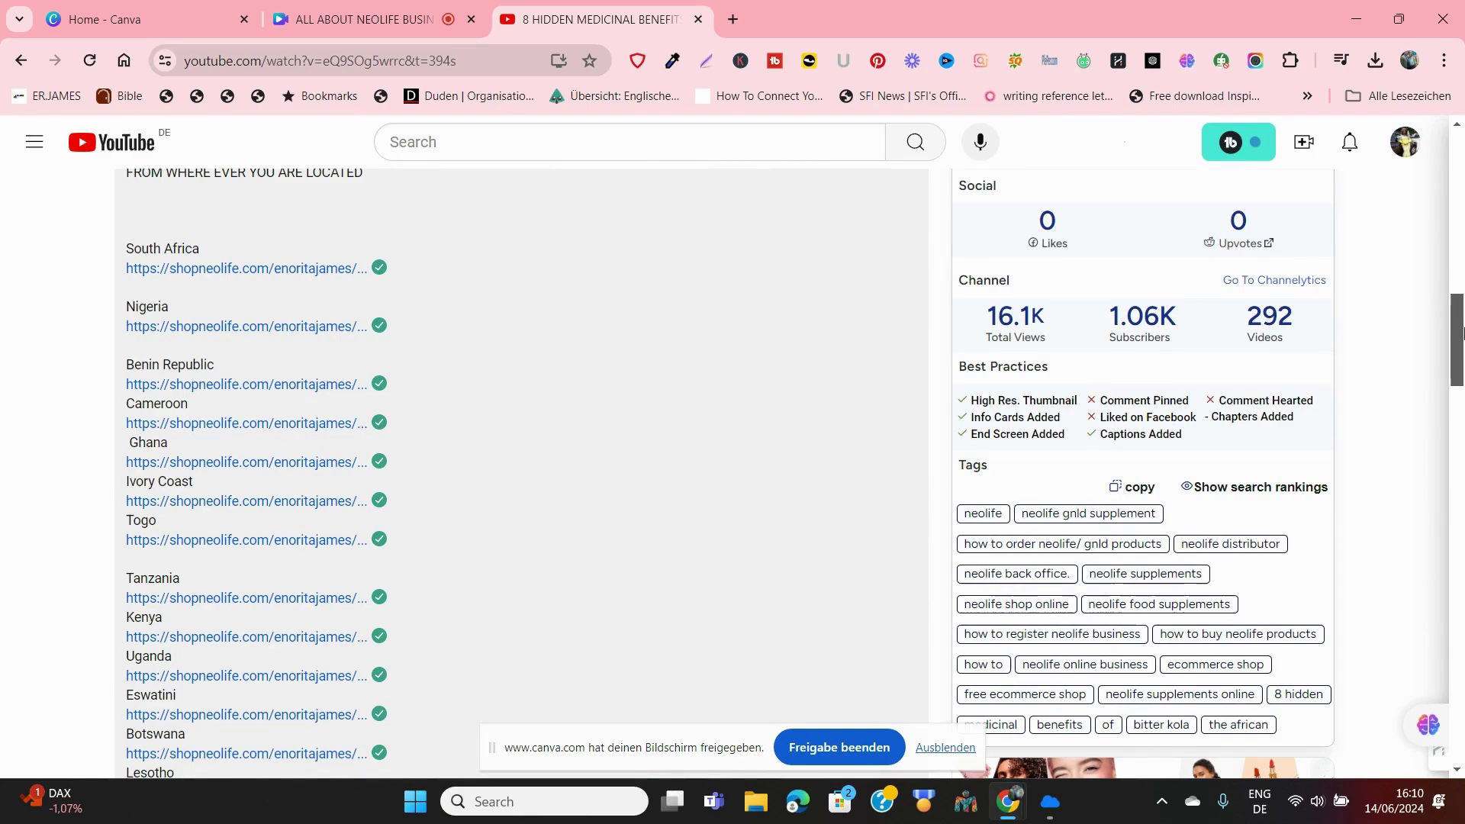
mouse_move(1461, 332)
left_mouse_down()
mouse_move(1462, 238)
mouse_move(1462, 388)
left_mouse_up()
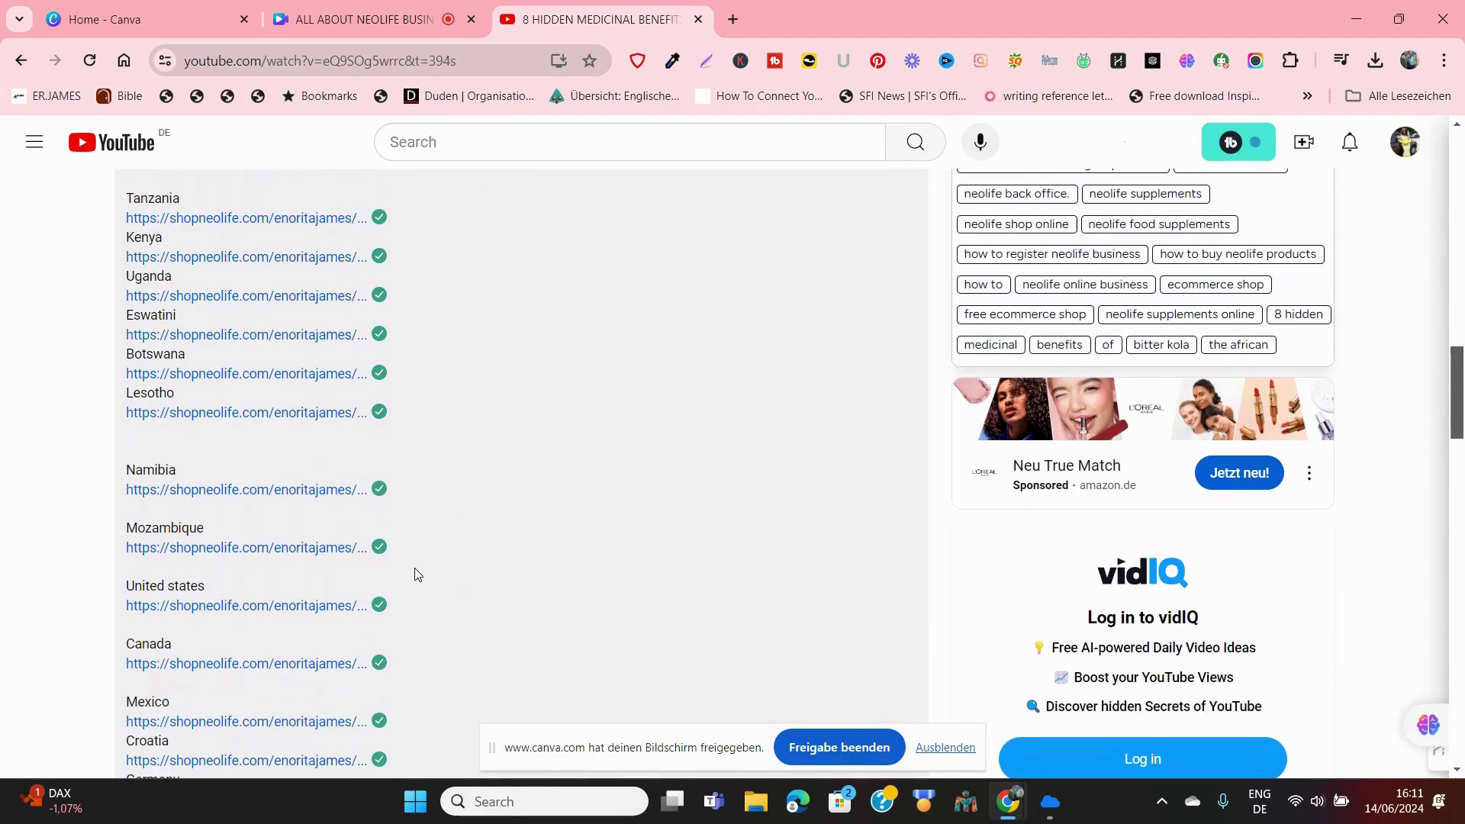
mouse_move(1461, 414)
left_mouse_down()
mouse_move(1462, 529)
mouse_move(1456, 357)
left_mouse_up()
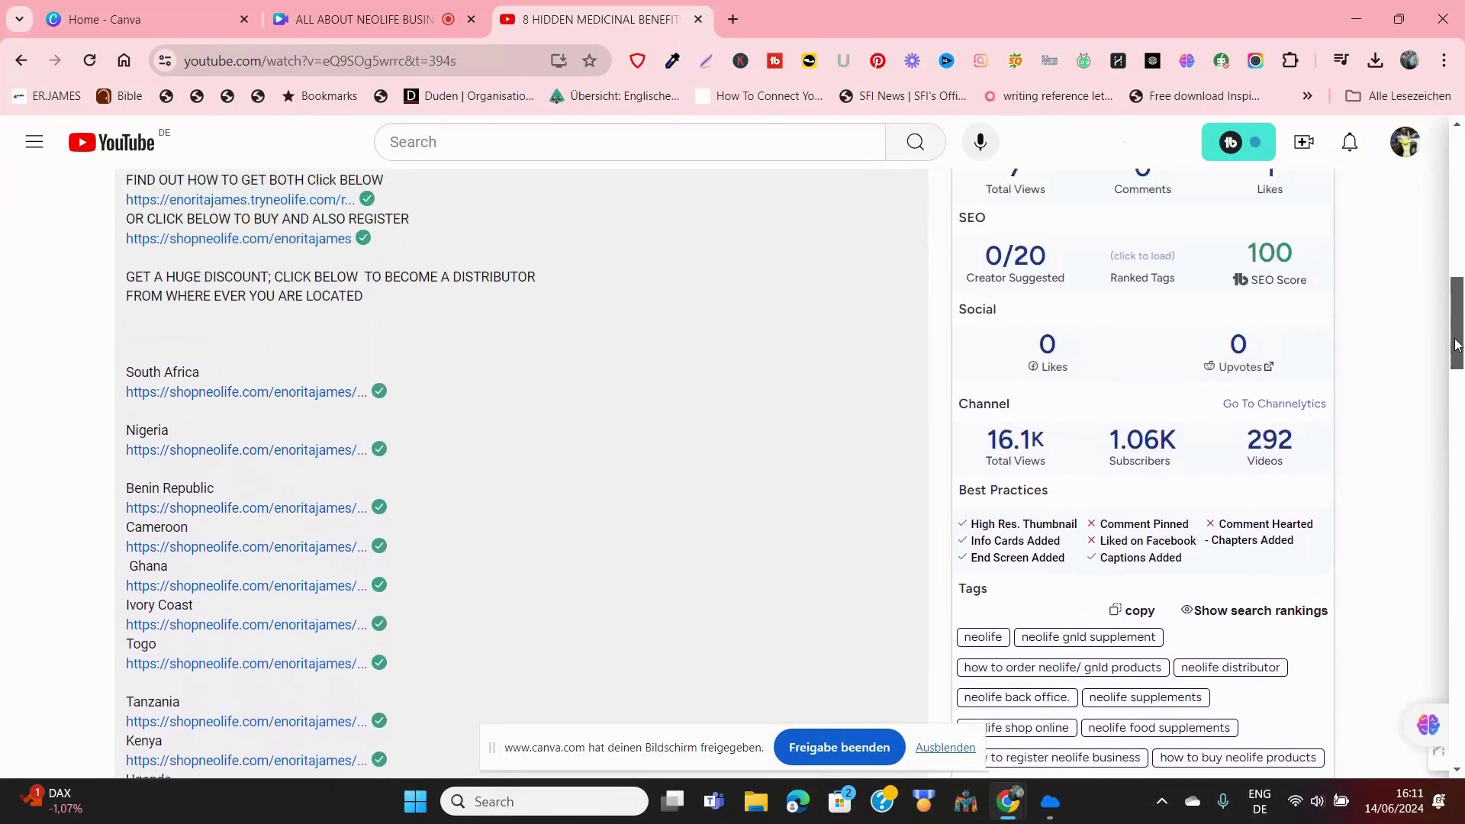
left_click_drag(1457, 344, 1457, 350)
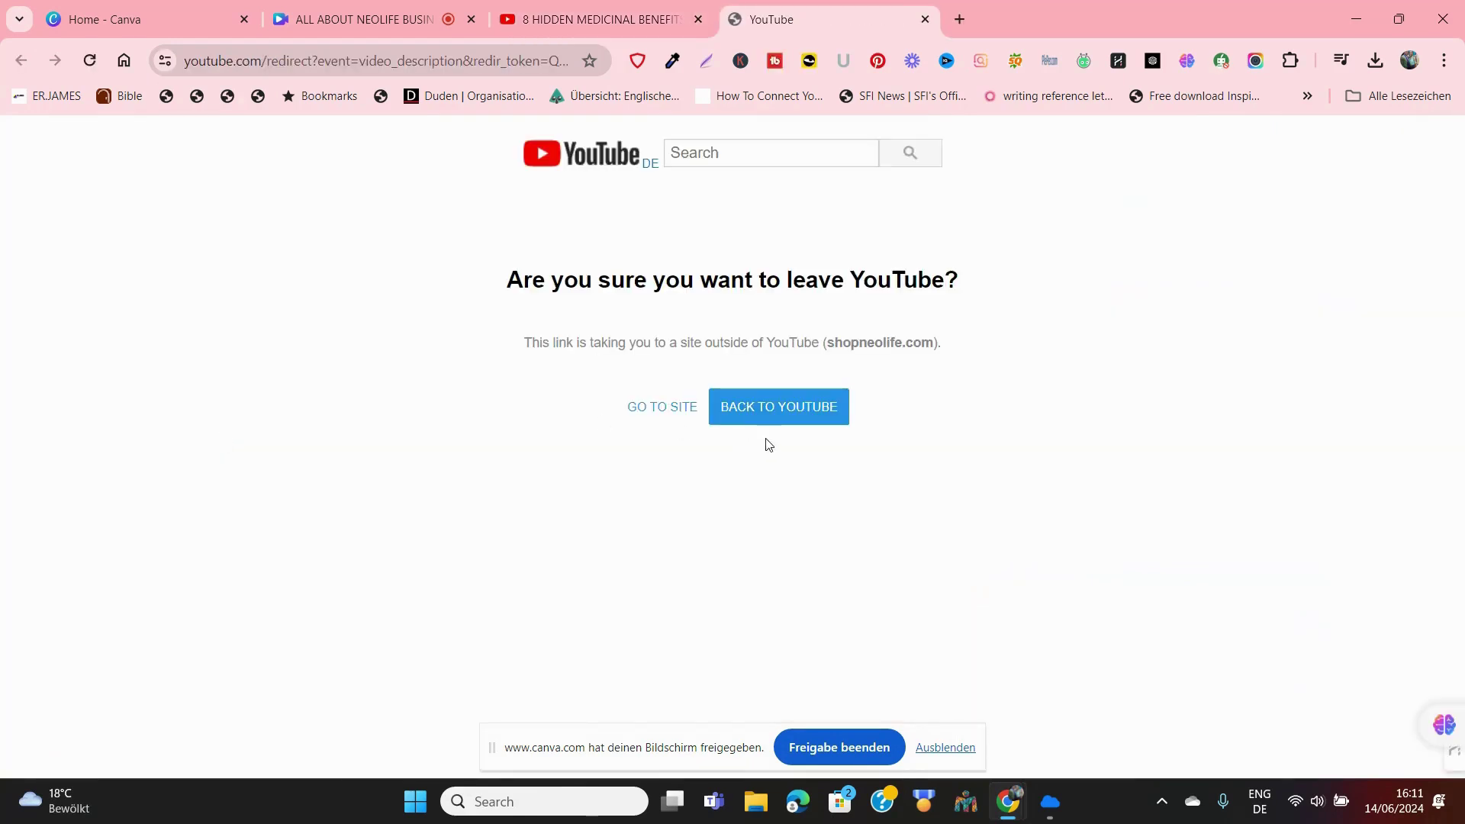
Accept 'GO TO SITE' on YouTube's leave-site warning to continue to shopneolife.com
left_click(683, 411)
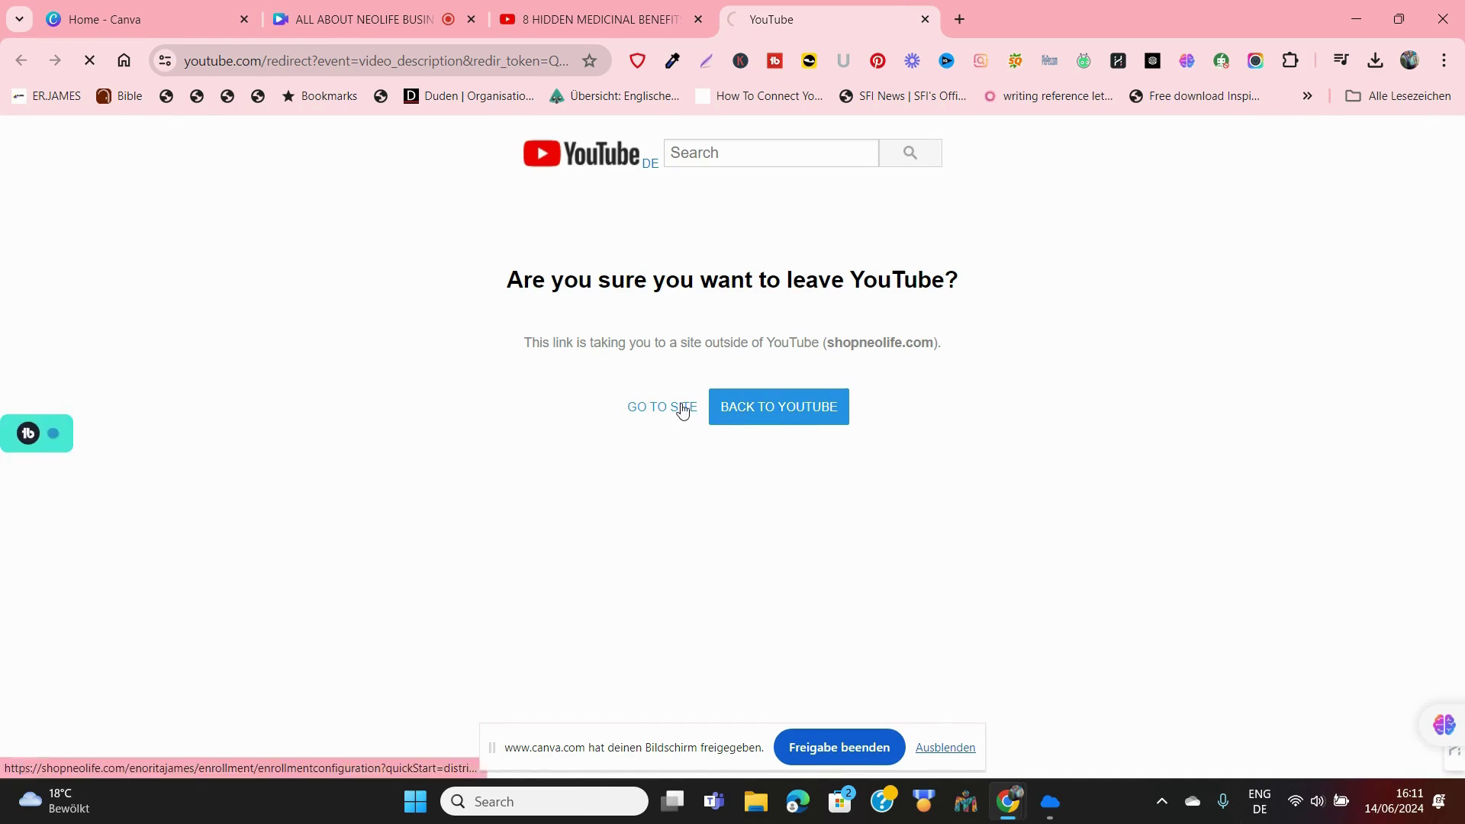